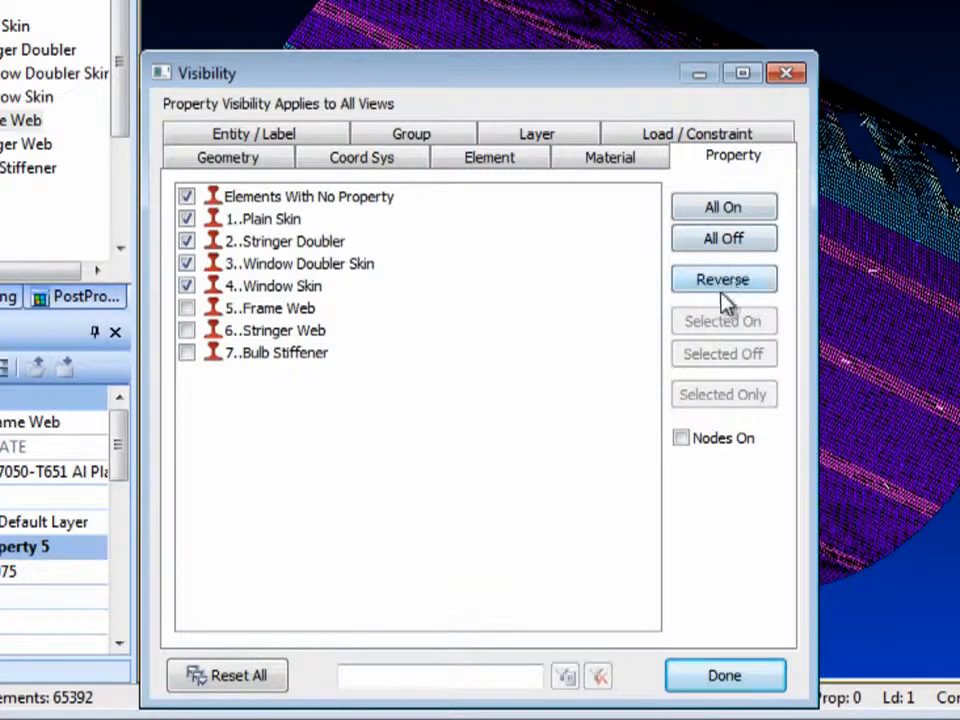
Reverse the visibility of all properties in the Visibility dialog, and reverse it once more from the model's property tree.
{"action": "left_click", "coordinate": [724, 287]}
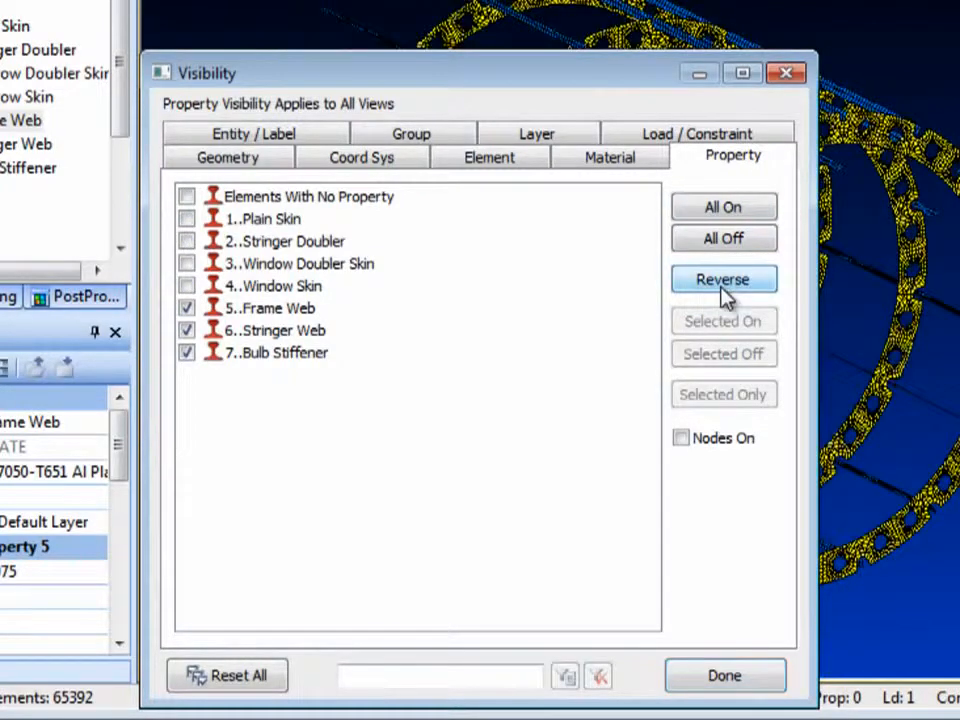
{"action": "left_click", "coordinate": [718, 680]}
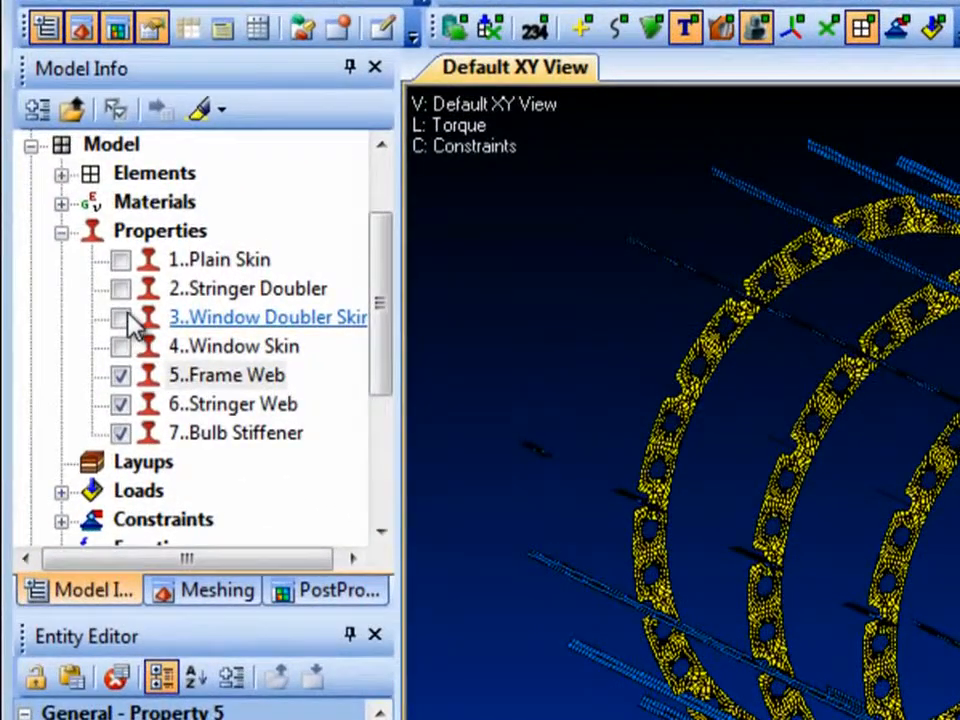
{"action": "left_click", "coordinate": [124, 320]}
{"action": "right_click", "coordinate": [124, 320]}
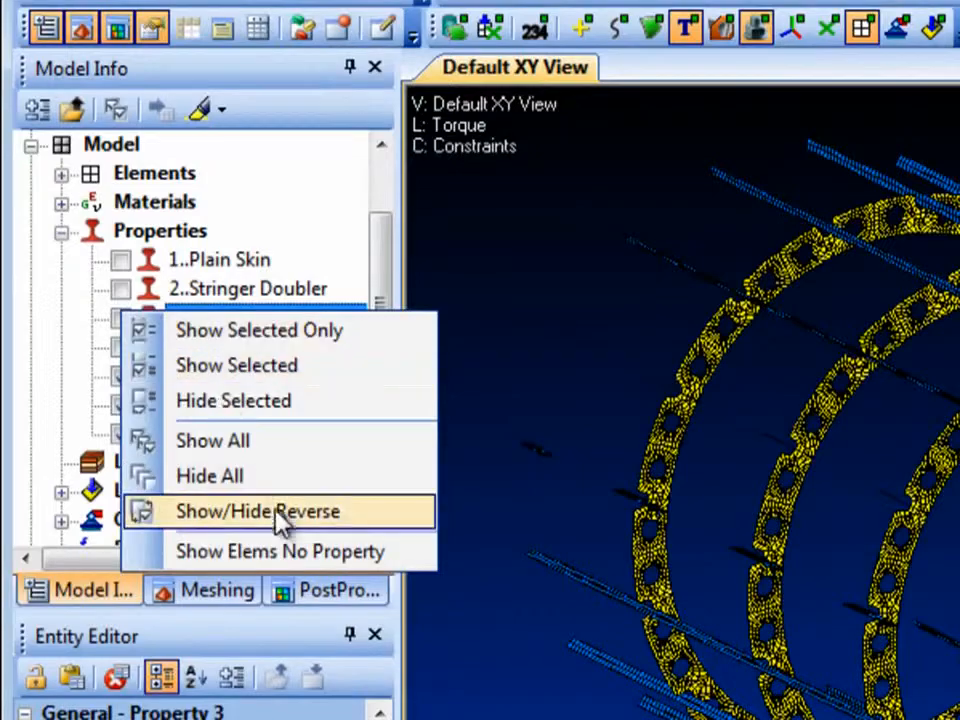
{"action": "left_click", "coordinate": [393, 520]}
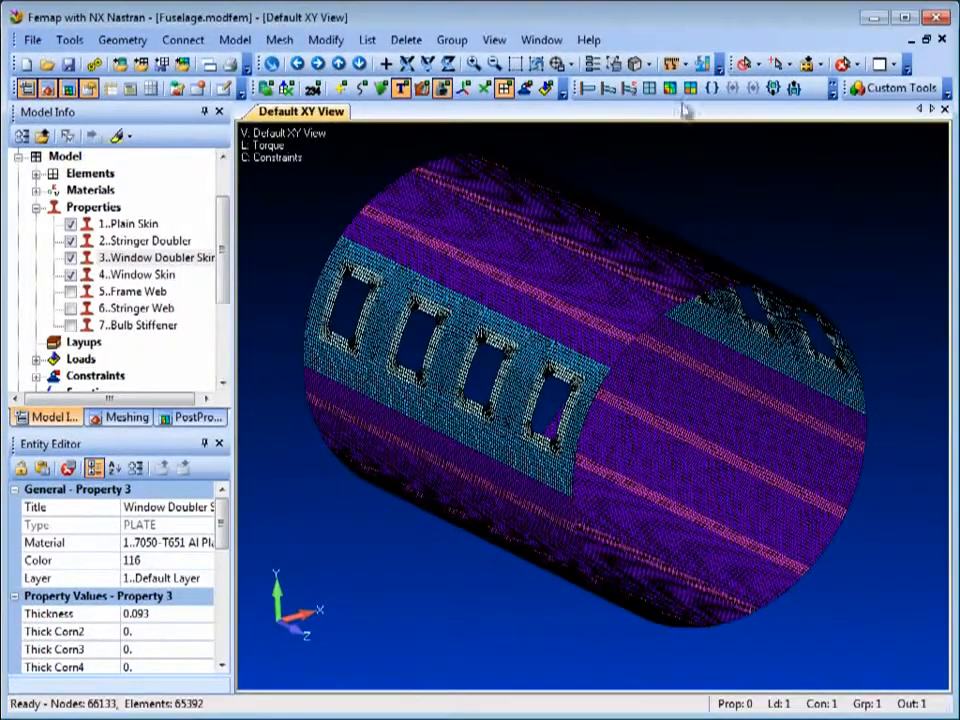
Make properties the selectable entity type and reverse the property visibility directly from the graphics view.
{"action": "left_click", "coordinate": [748, 64]}
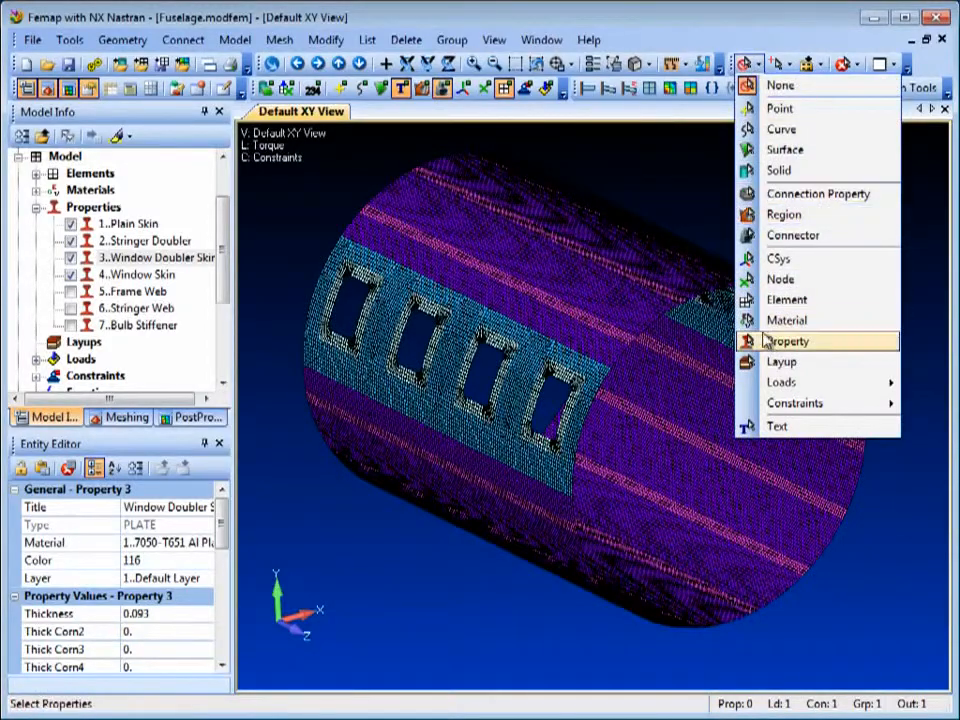
{"action": "left_click", "coordinate": [789, 342]}
{"action": "right_click", "coordinate": [666, 186]}
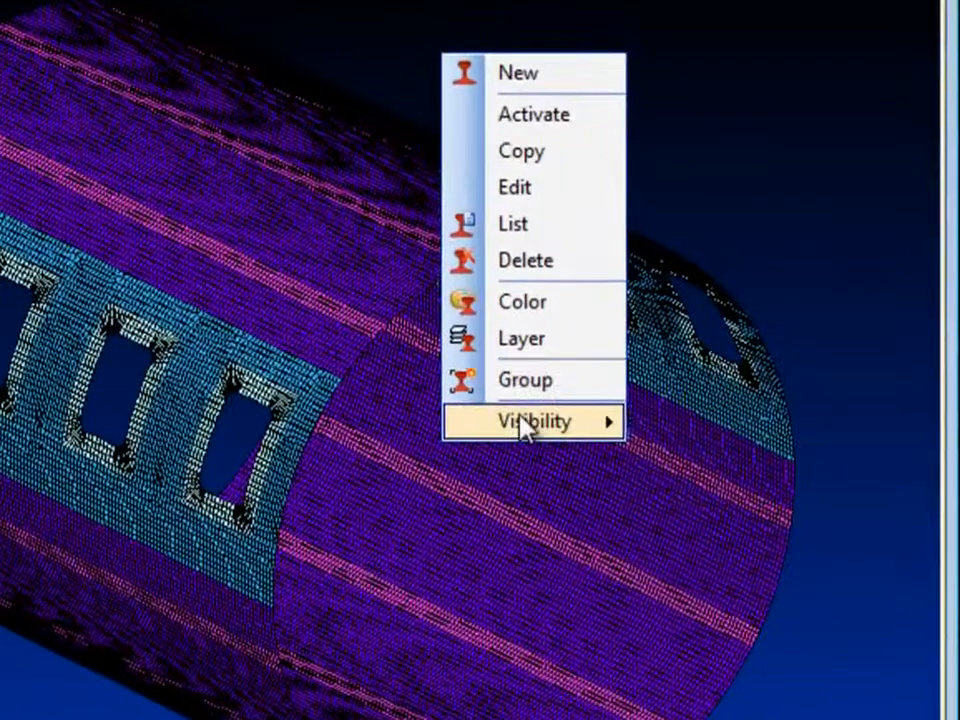
{"action": "mouse_move", "coordinate": [712, 391]}
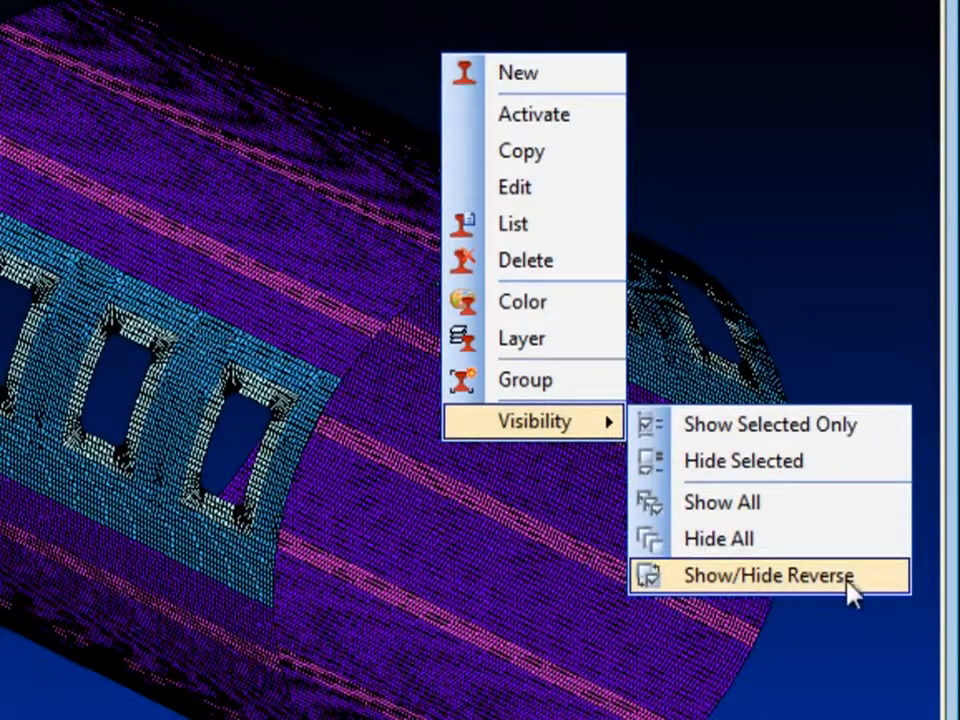
{"action": "left_click", "coordinate": [884, 580]}
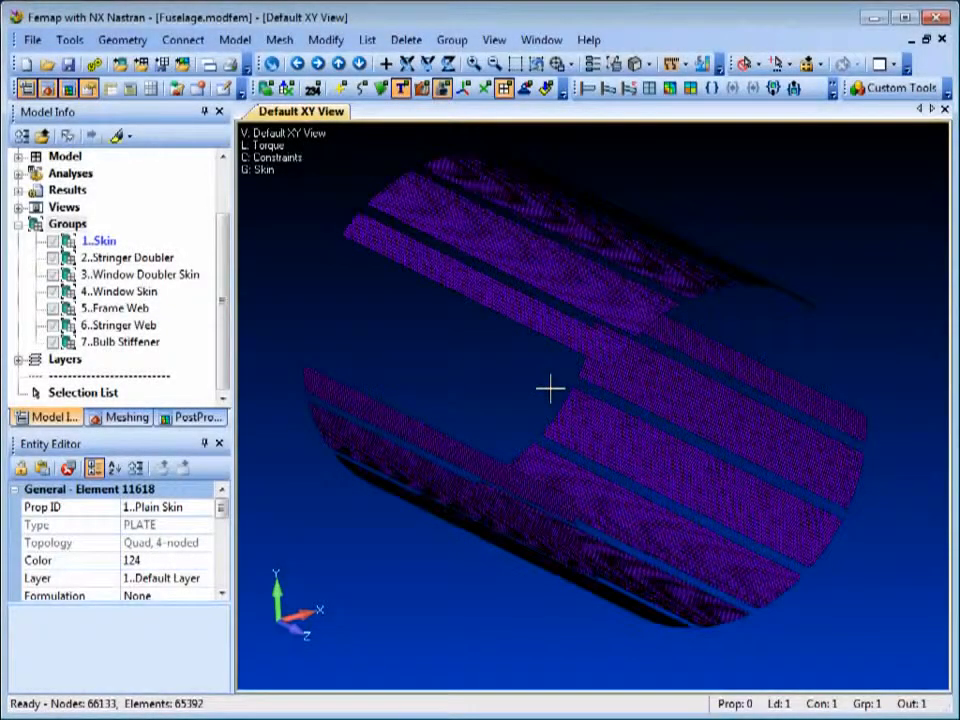
Make elements the selectable entity type and box-select the skin elements around the far upper end of the fuselage.
{"action": "left_click", "coordinate": [748, 64]}
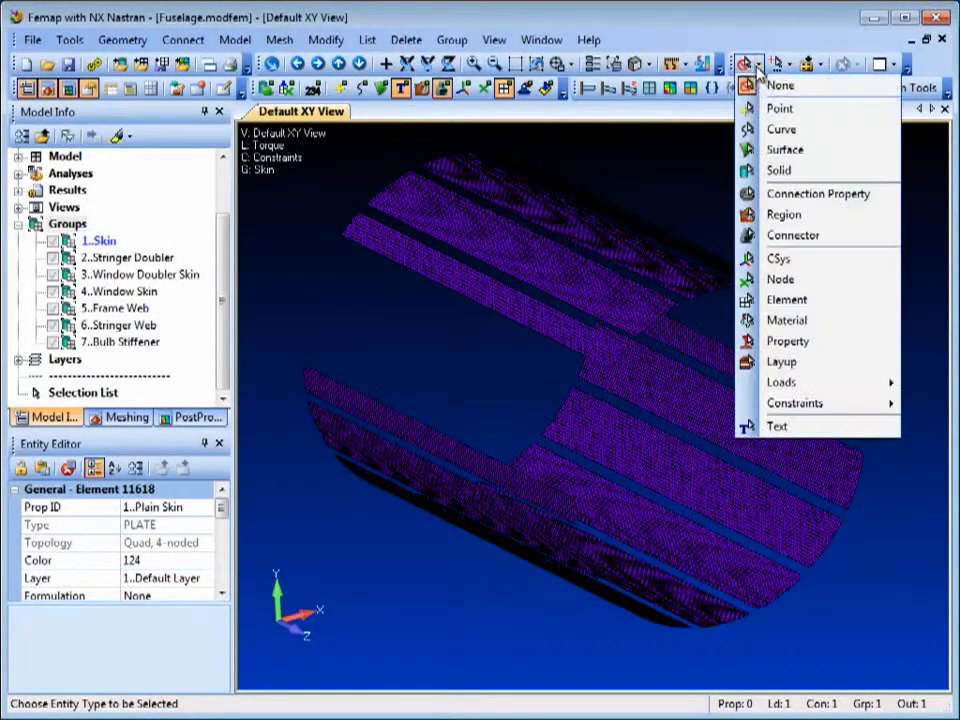
{"action": "left_click", "coordinate": [784, 301]}
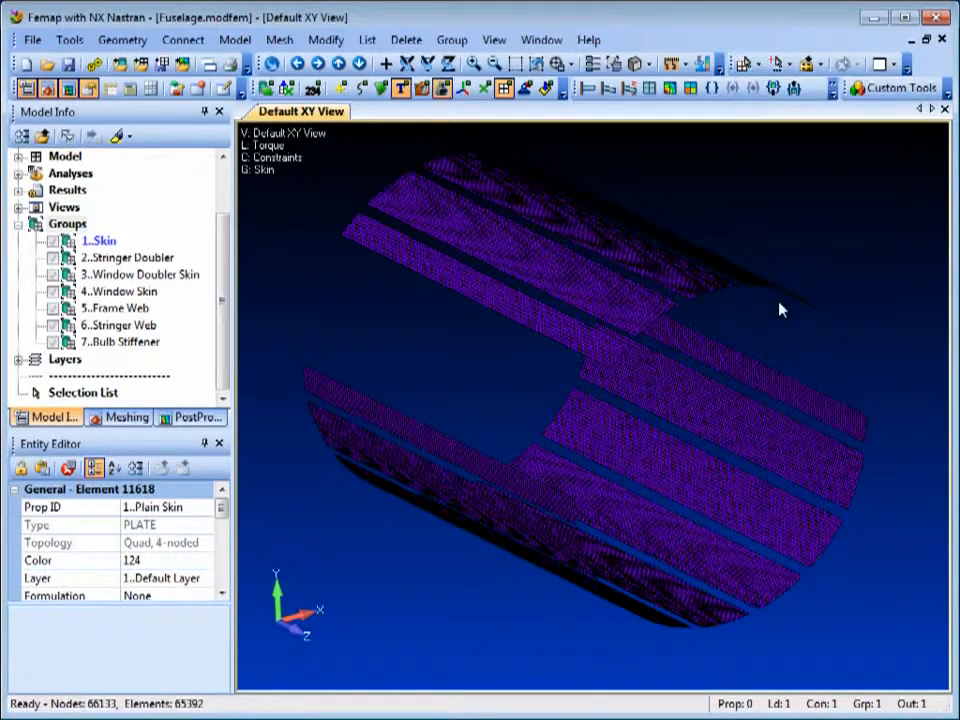
{"action": "left_click", "coordinate": [820, 65]}
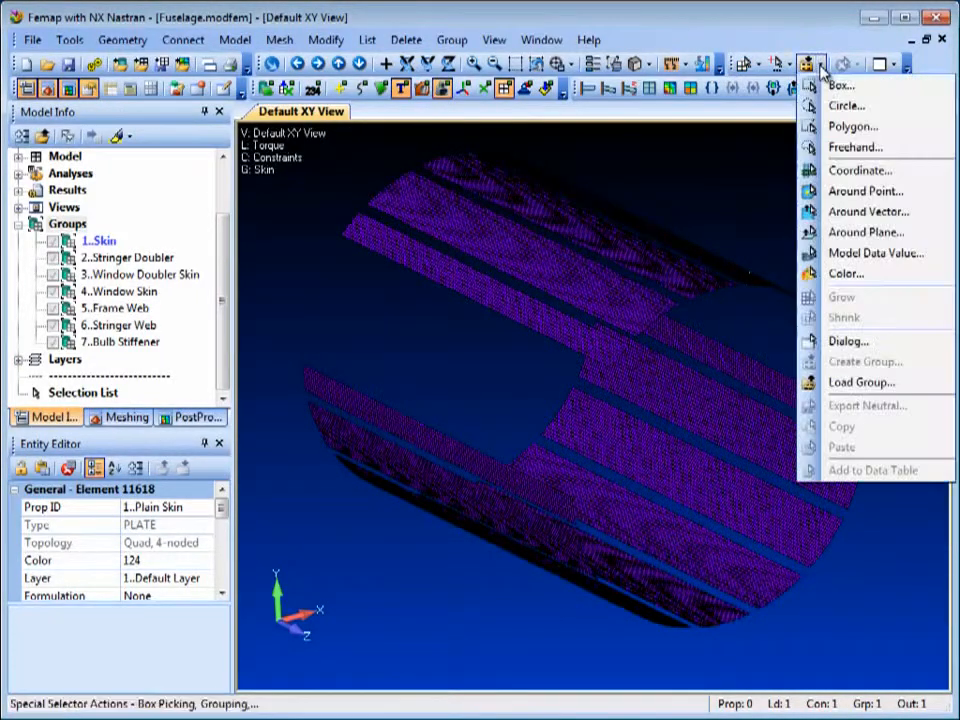
{"action": "left_click", "coordinate": [840, 86]}
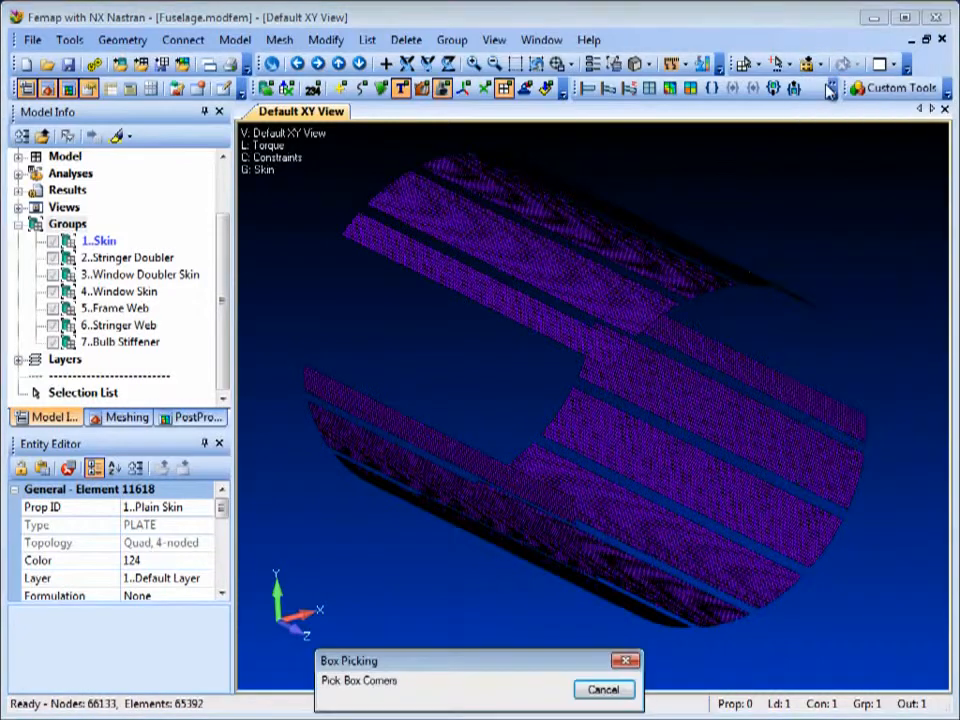
{"action": "left_click_drag", "start_coordinate": [393, 215], "coordinate": [478, 293]}
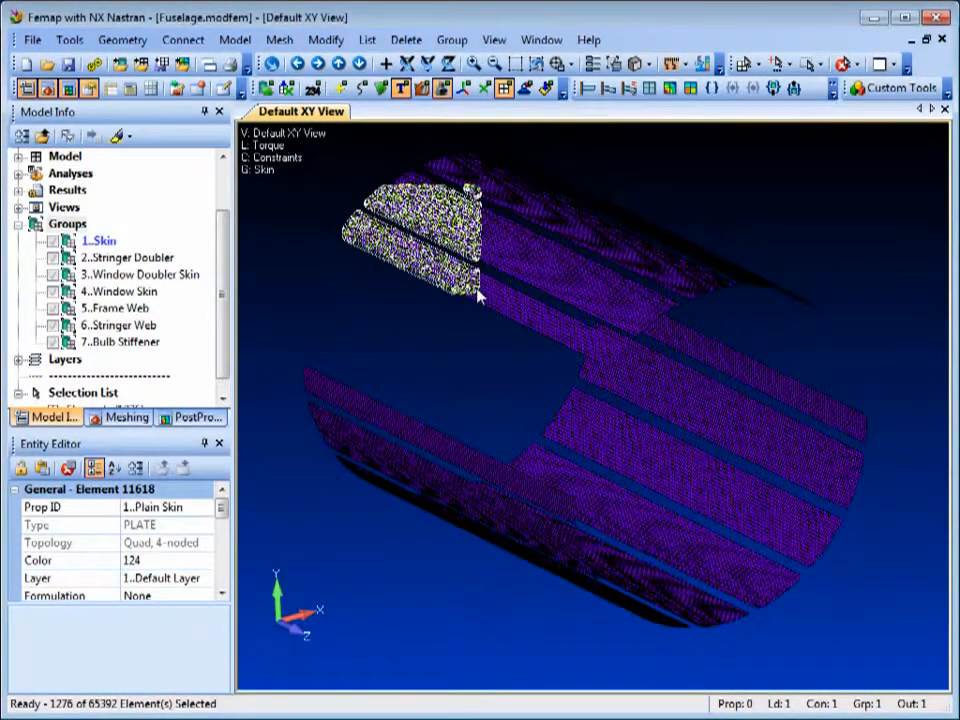
Start saving the selected elements as a group, try the Exclude and Remove options, and choose Add to Group.
{"action": "left_click", "coordinate": [821, 65]}
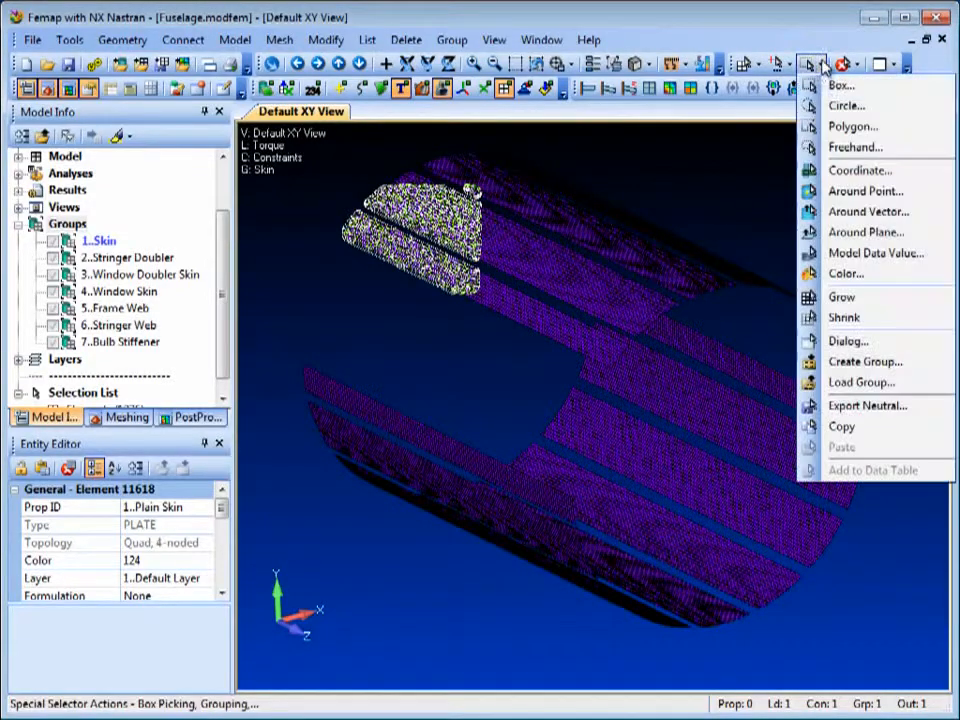
{"action": "left_click", "coordinate": [857, 365]}
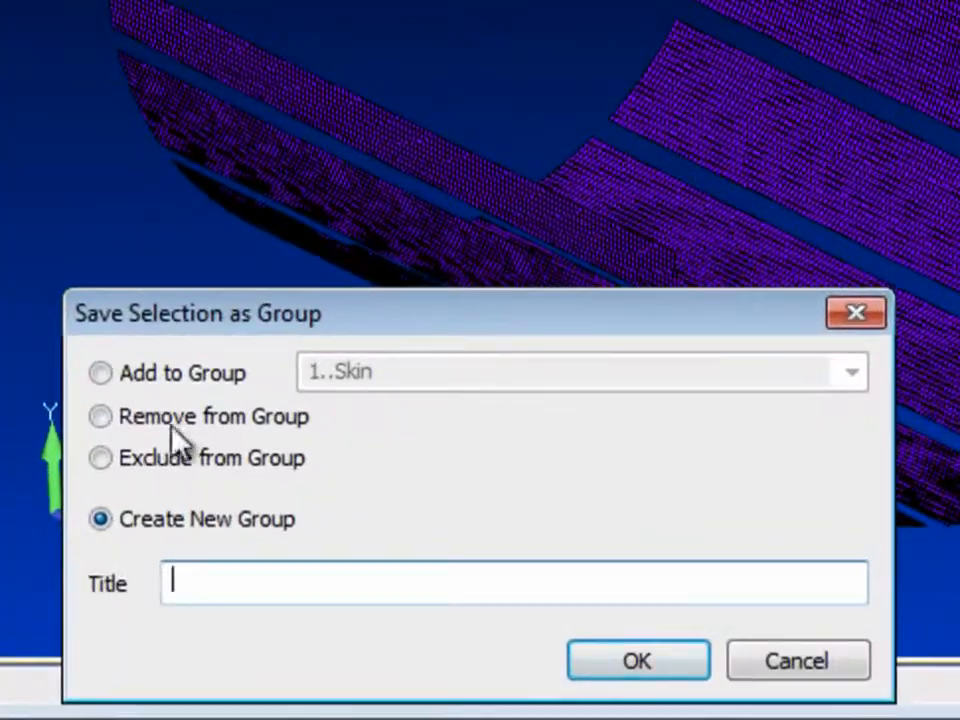
{"action": "left_click", "coordinate": [108, 461]}
{"action": "left_click", "coordinate": [112, 414]}
{"action": "left_click", "coordinate": [106, 378]}
{"action": "left_click", "coordinate": [855, 376]}
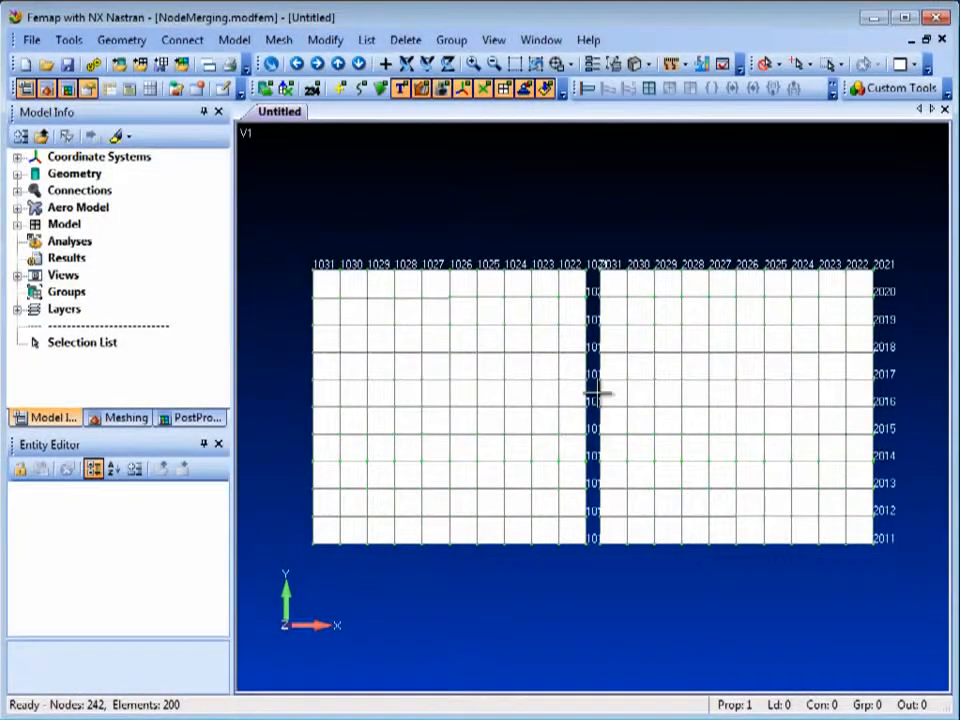
Check all nodes of the two plates for coincidence with a tolerance of 0.6 and preview the node pairs.
{"action": "left_click", "coordinate": [69, 41]}
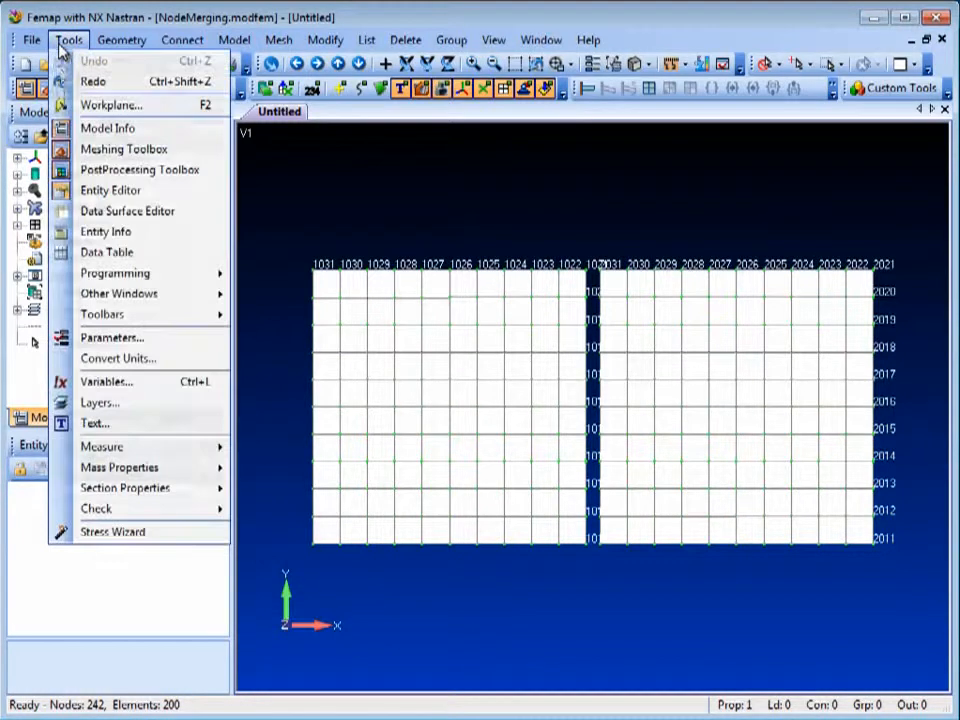
{"action": "mouse_move", "coordinate": [111, 509]}
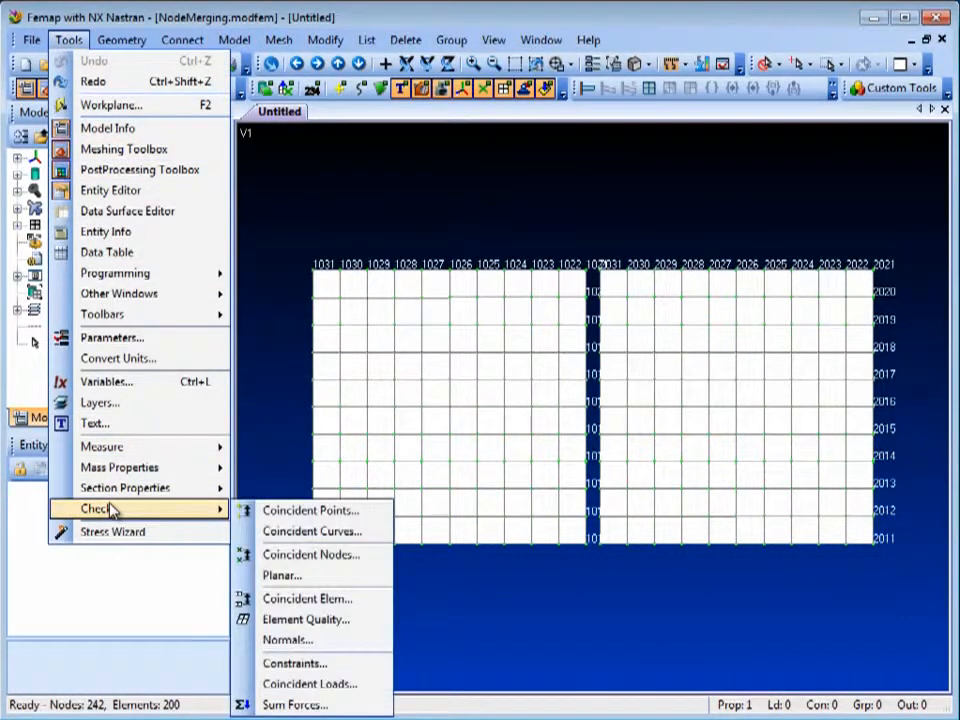
{"action": "left_click", "coordinate": [281, 553]}
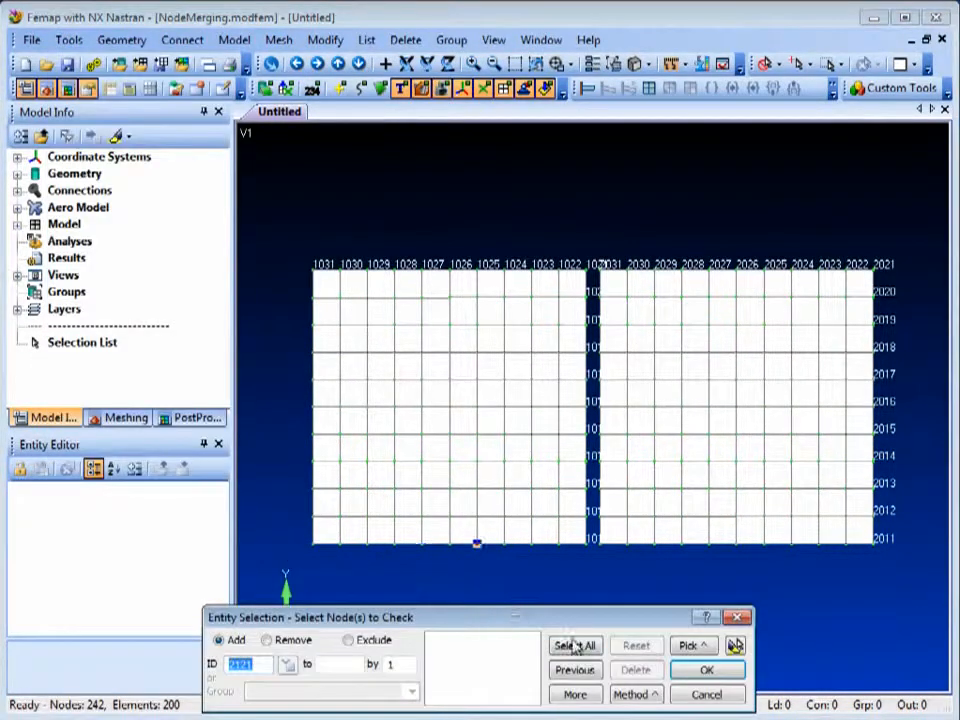
{"action": "left_click", "coordinate": [575, 646]}
{"action": "left_click", "coordinate": [705, 670]}
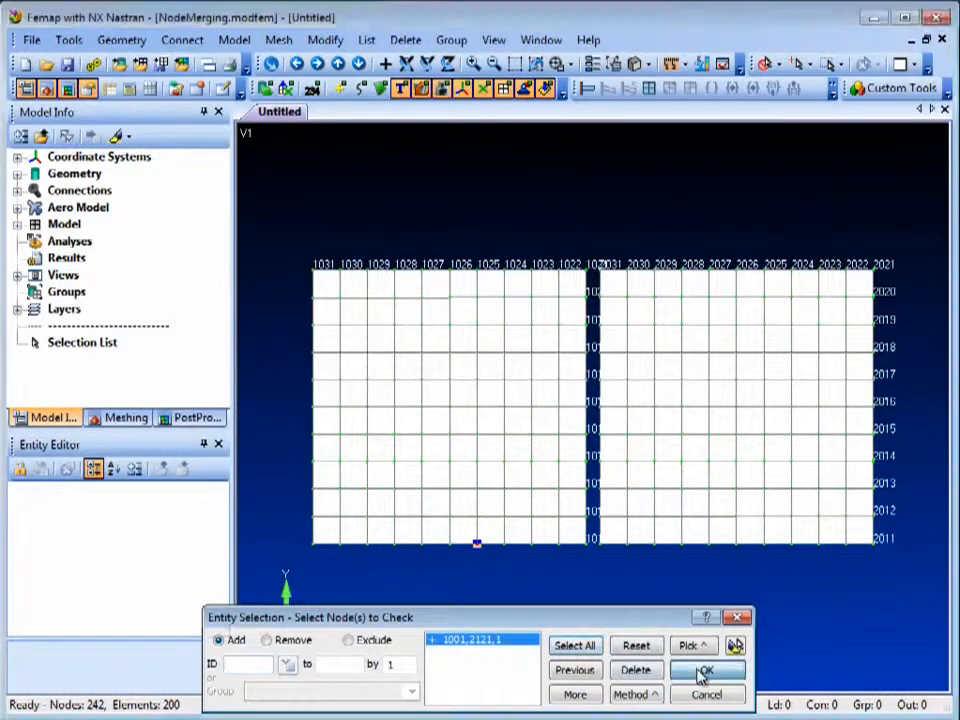
{"action": "type", "text": ".6"}
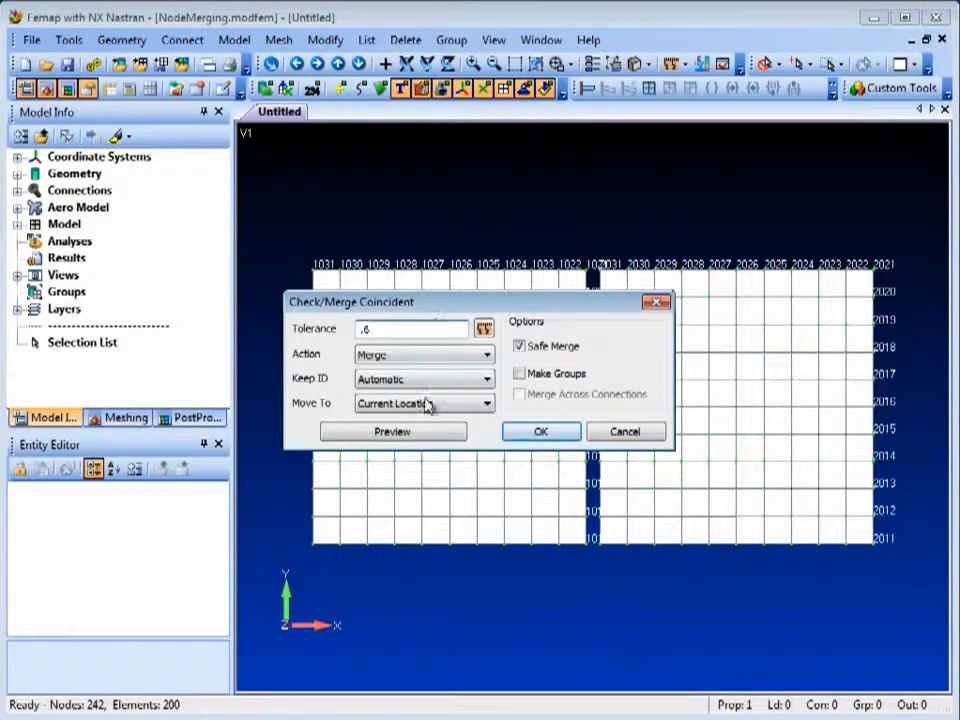
{"action": "left_click", "coordinate": [408, 433]}
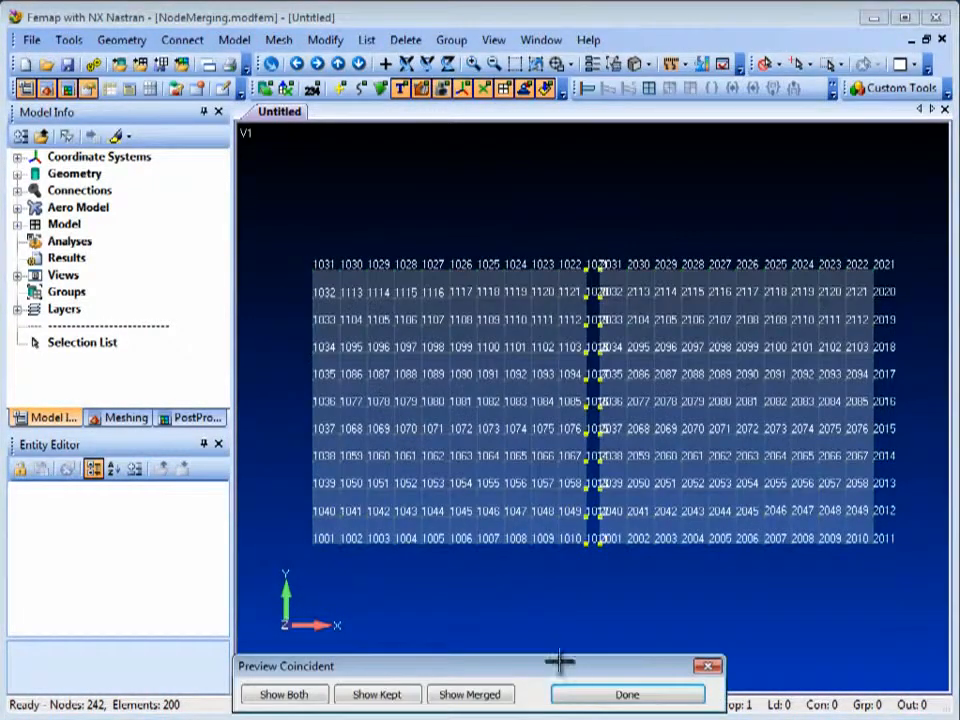
{"action": "left_click", "coordinate": [605, 694]}
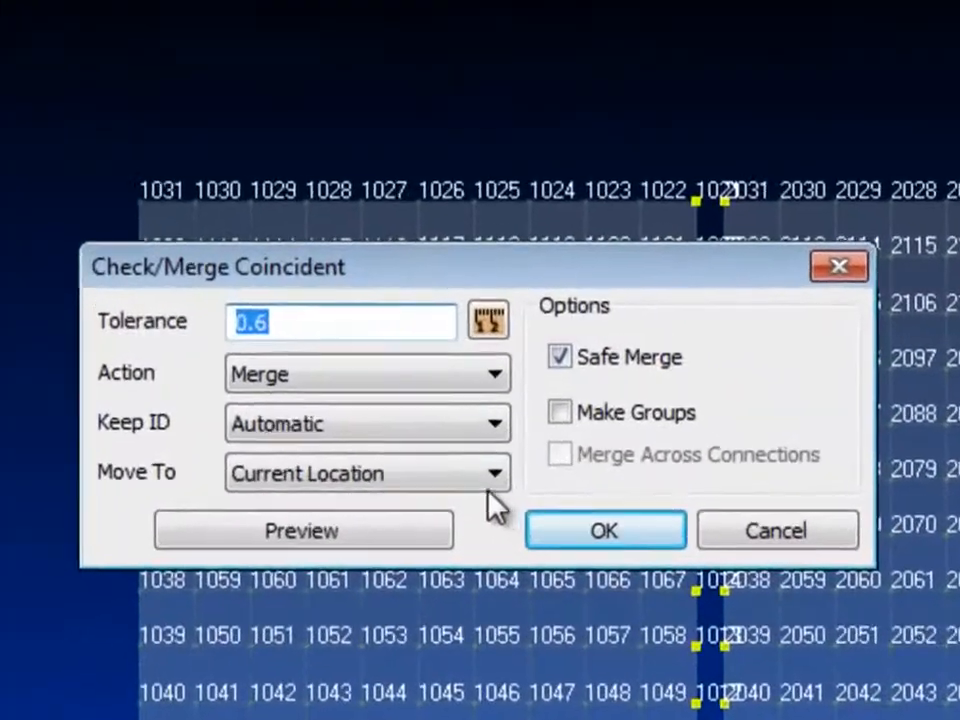
Run the coincident node check with Move To set to Lower ID and the action Move Only, No Merge.
{"action": "left_click", "coordinate": [488, 488]}
{"action": "left_click", "coordinate": [444, 535]}
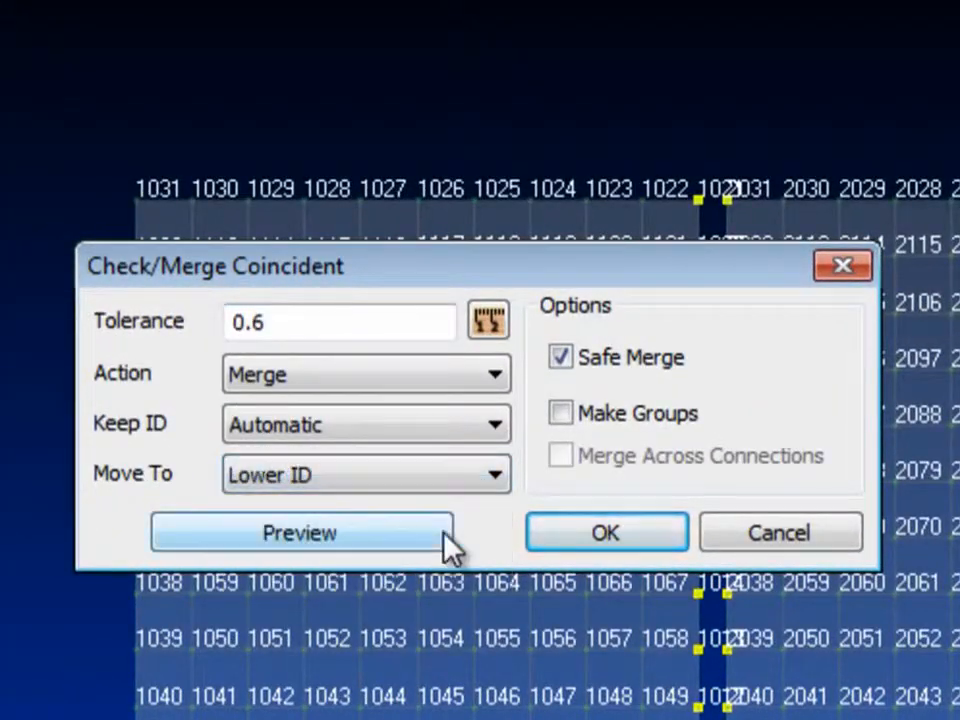
{"action": "left_click", "coordinate": [456, 378]}
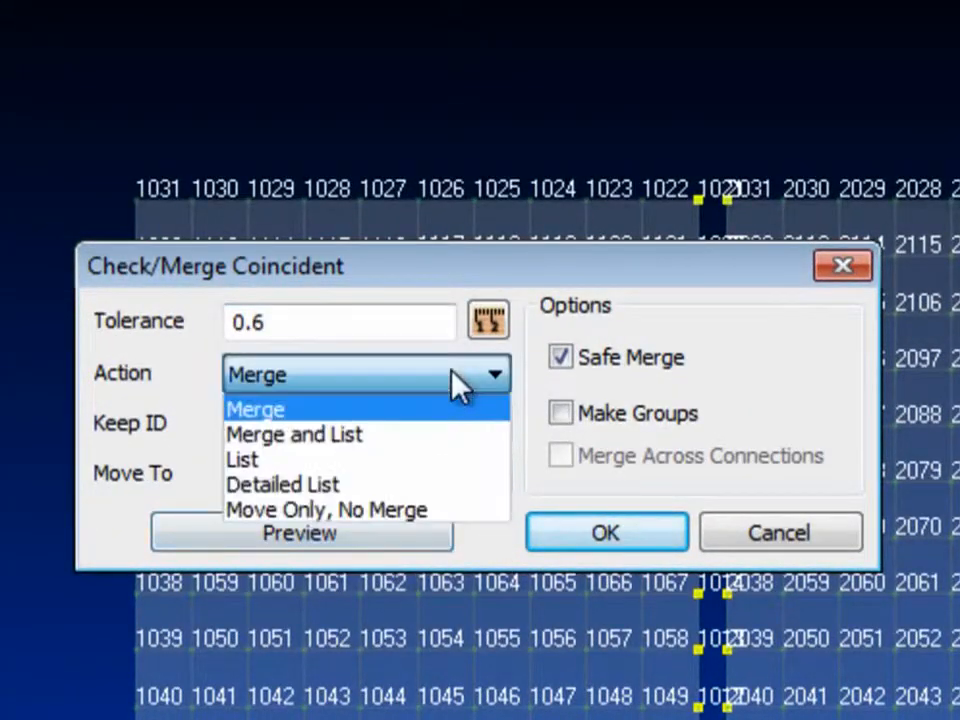
{"action": "left_click", "coordinate": [446, 511]}
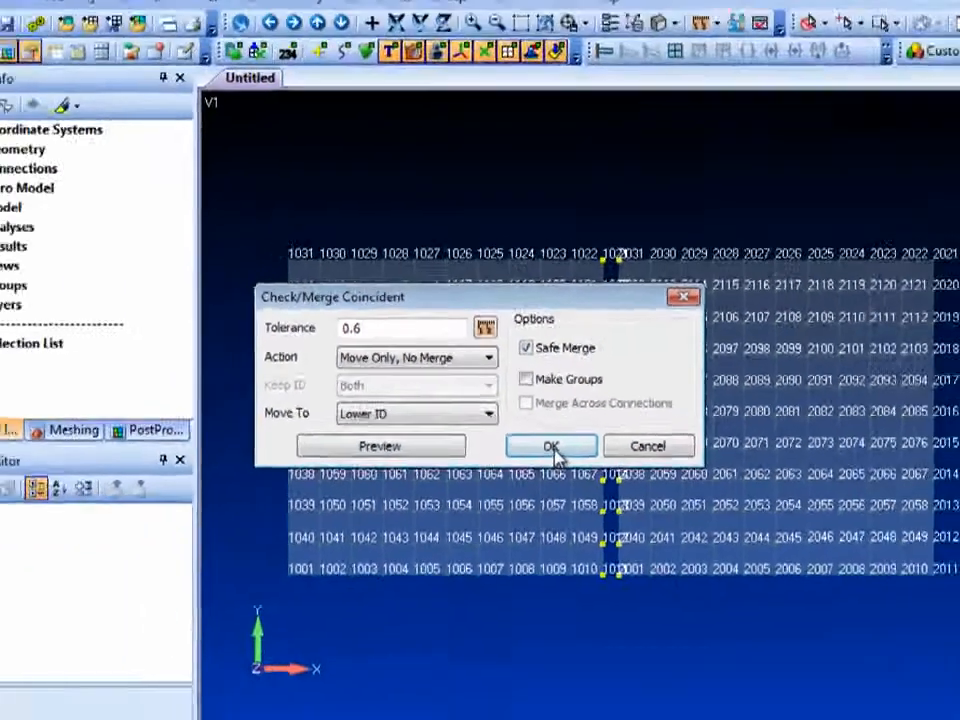
{"action": "left_click", "coordinate": [552, 447]}
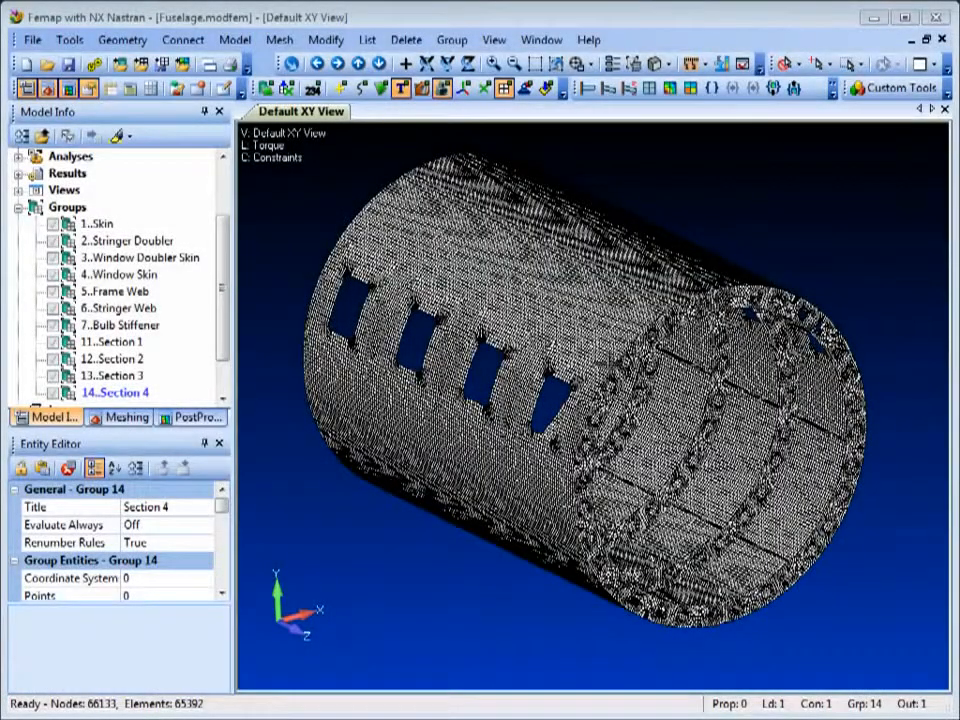
Start modifying the color of all elements in the fuselage model.
{"action": "left_click", "coordinate": [327, 41]}
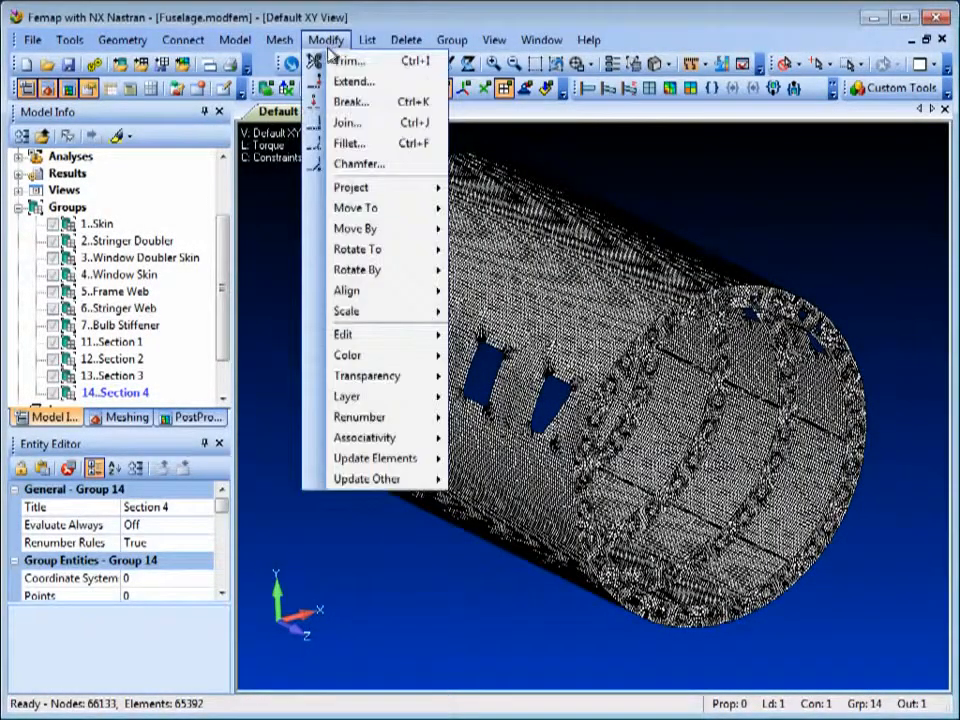
{"action": "mouse_move", "coordinate": [369, 358]}
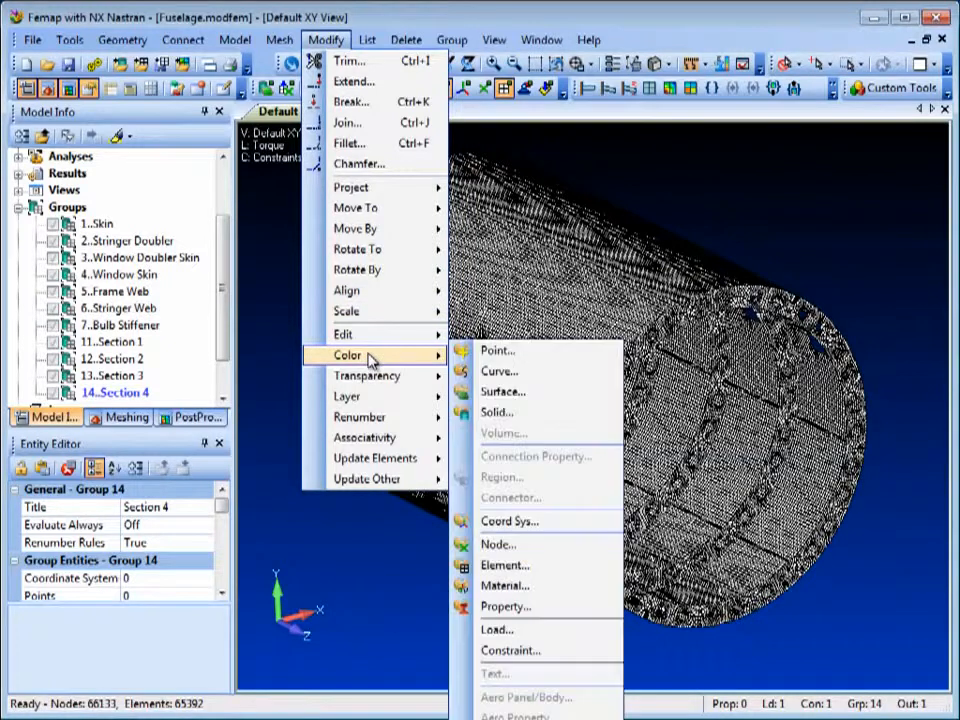
{"action": "left_click", "coordinate": [560, 566]}
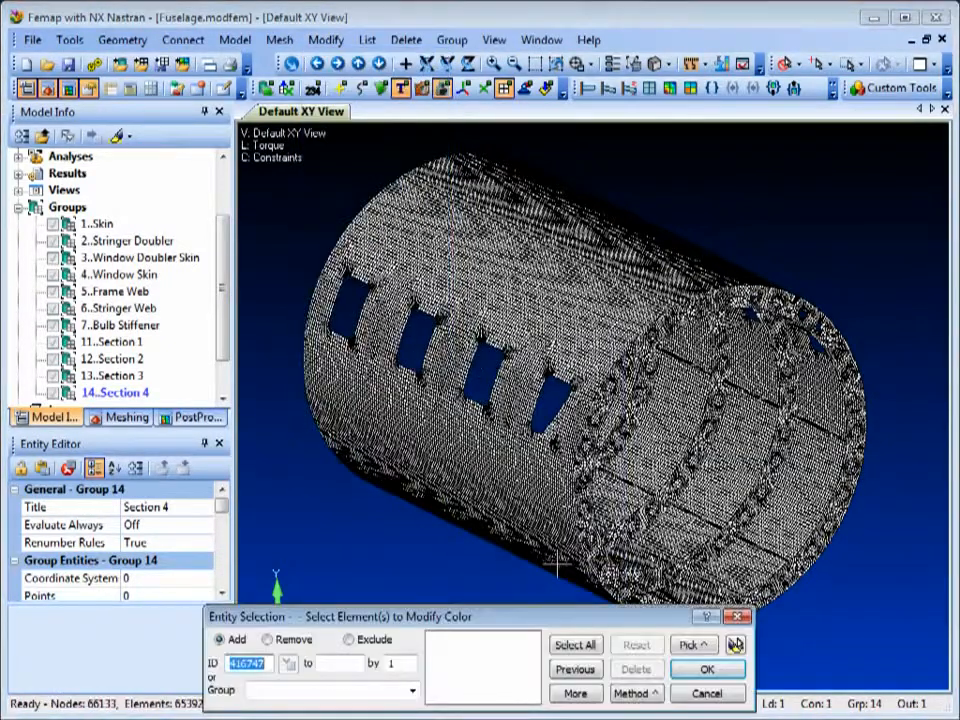
{"action": "left_click", "coordinate": [577, 645]}
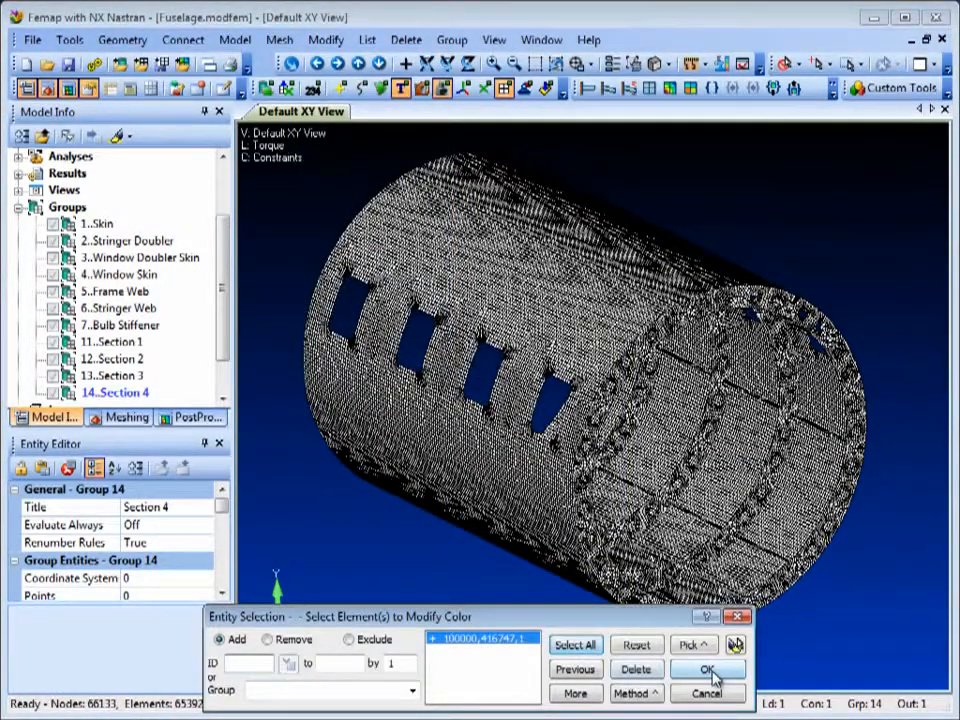
{"action": "left_click", "coordinate": [711, 672]}
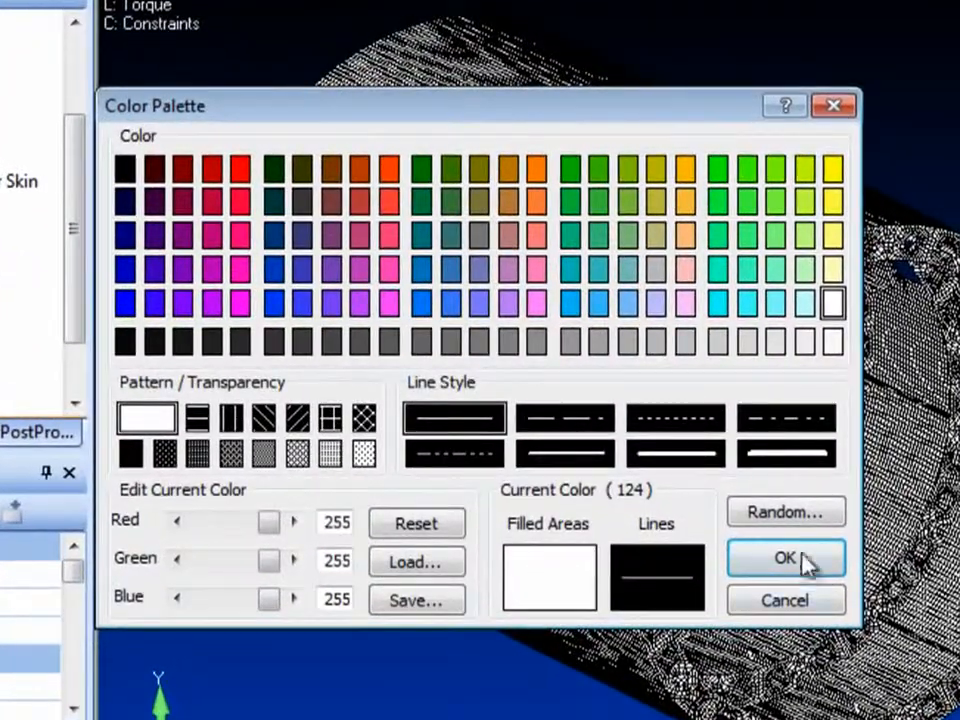
Assign the selected elements random multiple colors by ID, with a Color Match in Range of 100000.
{"action": "left_click", "coordinate": [806, 513]}
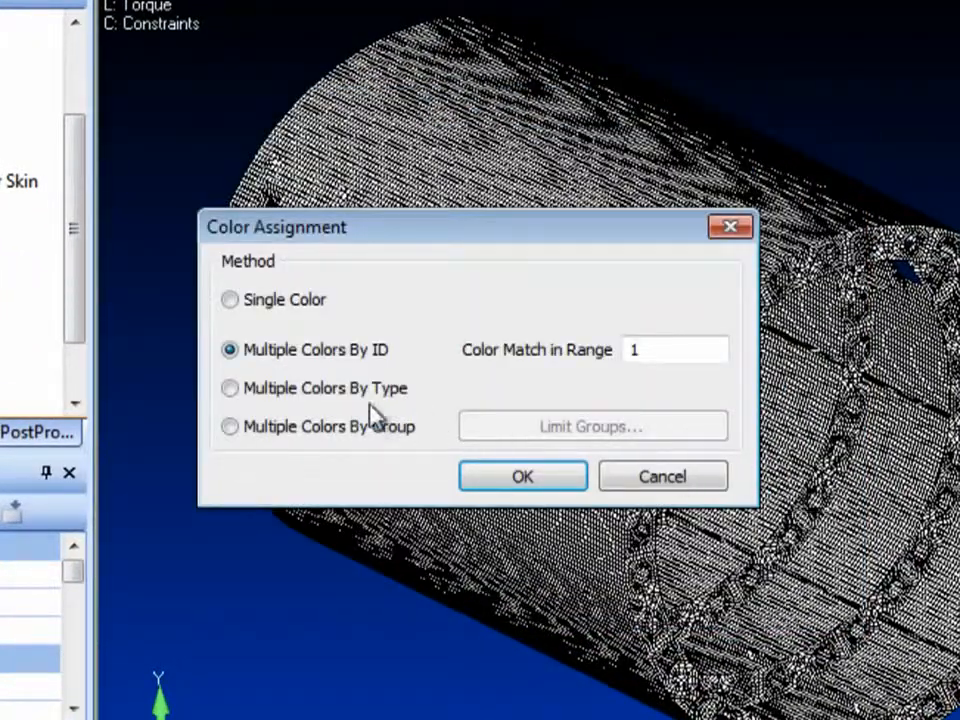
{"action": "left_click", "coordinate": [300, 428]}
{"action": "left_click", "coordinate": [296, 398]}
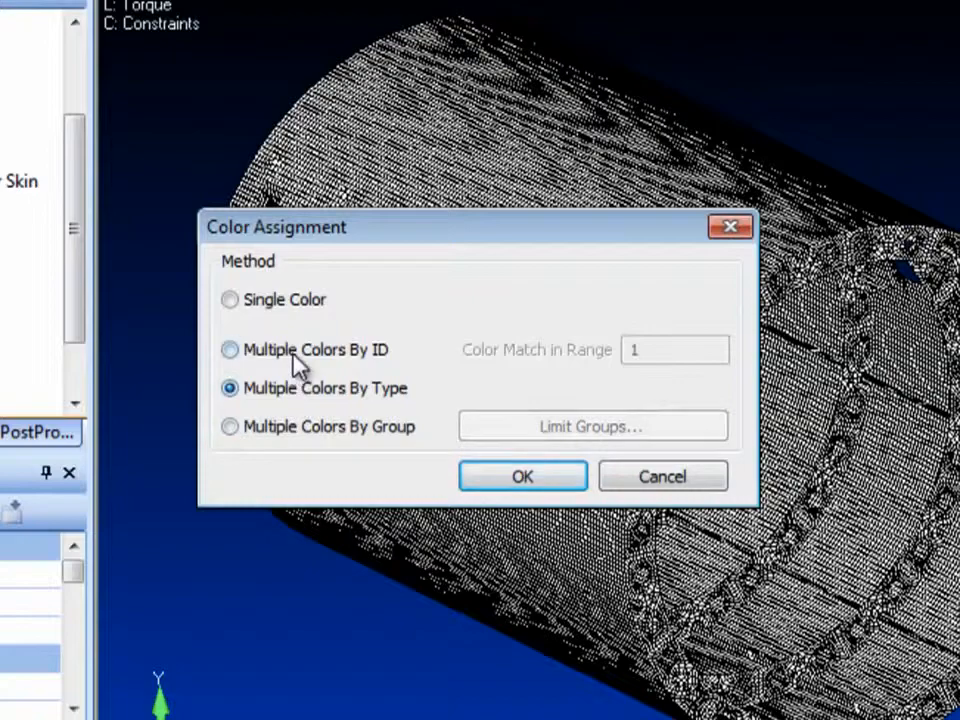
{"action": "left_click", "coordinate": [300, 352]}
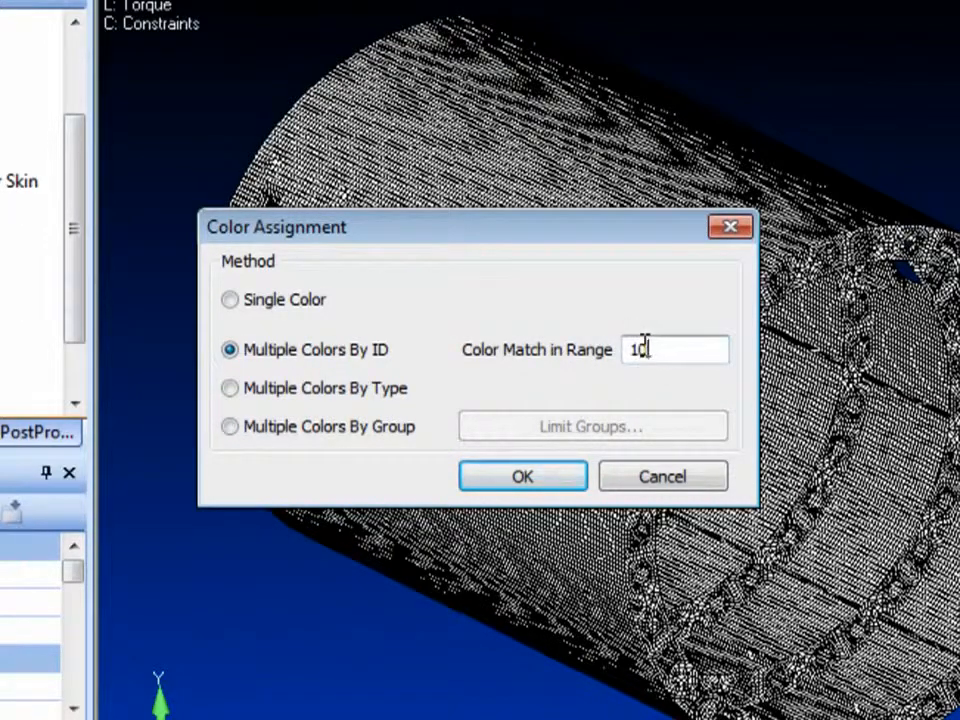
{"action": "left_click", "coordinate": [565, 474]}
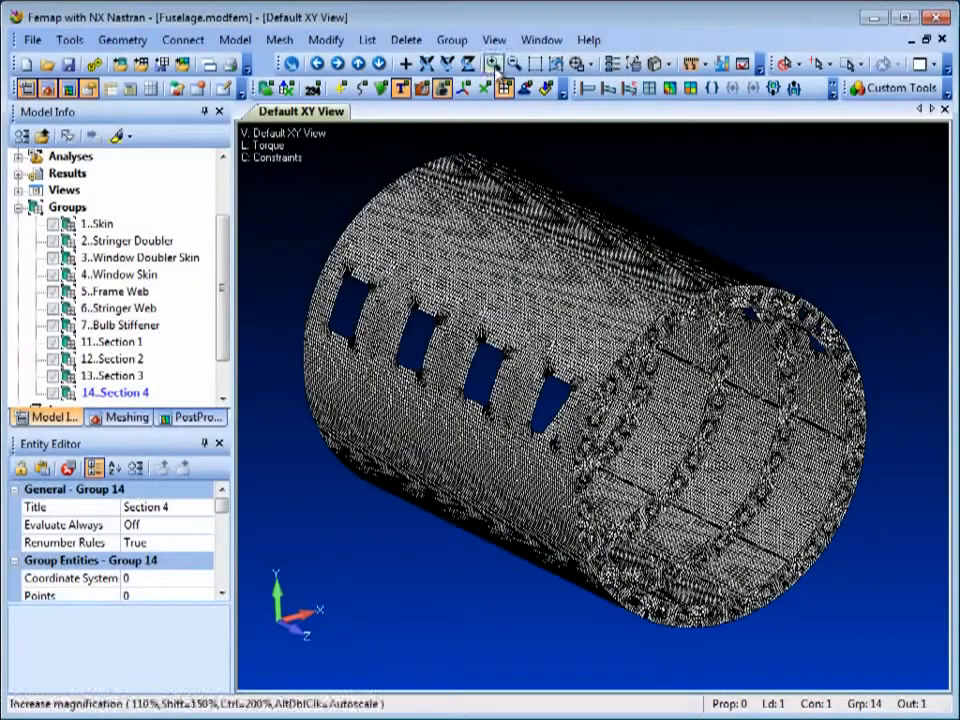
Show a model data contour of the element entity IDs on the whole fuselage, displayed as Criteria.
{"action": "left_click", "coordinate": [494, 40]}
{"action": "mouse_move", "coordinate": [560, 188]}
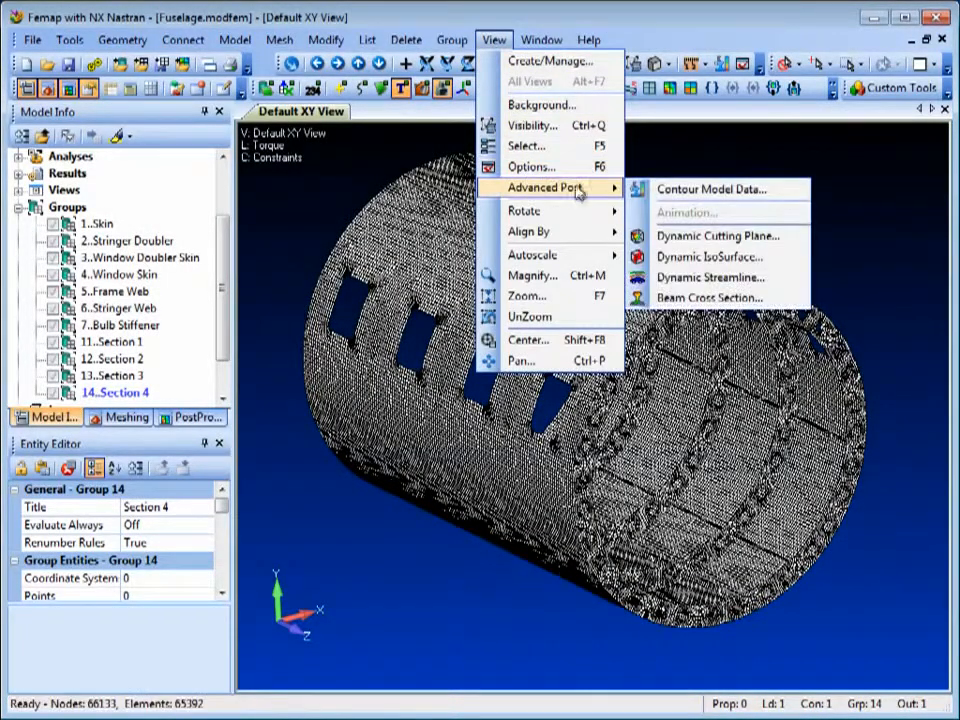
{"action": "left_click", "coordinate": [733, 191]}
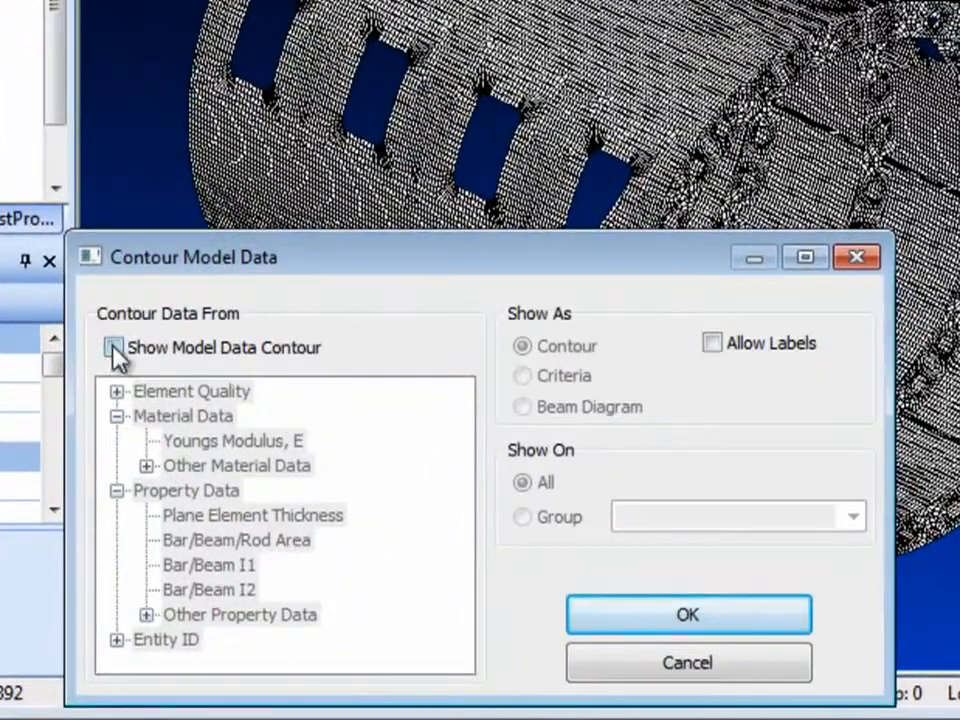
{"action": "left_click", "coordinate": [113, 347]}
{"action": "left_click", "coordinate": [117, 640]}
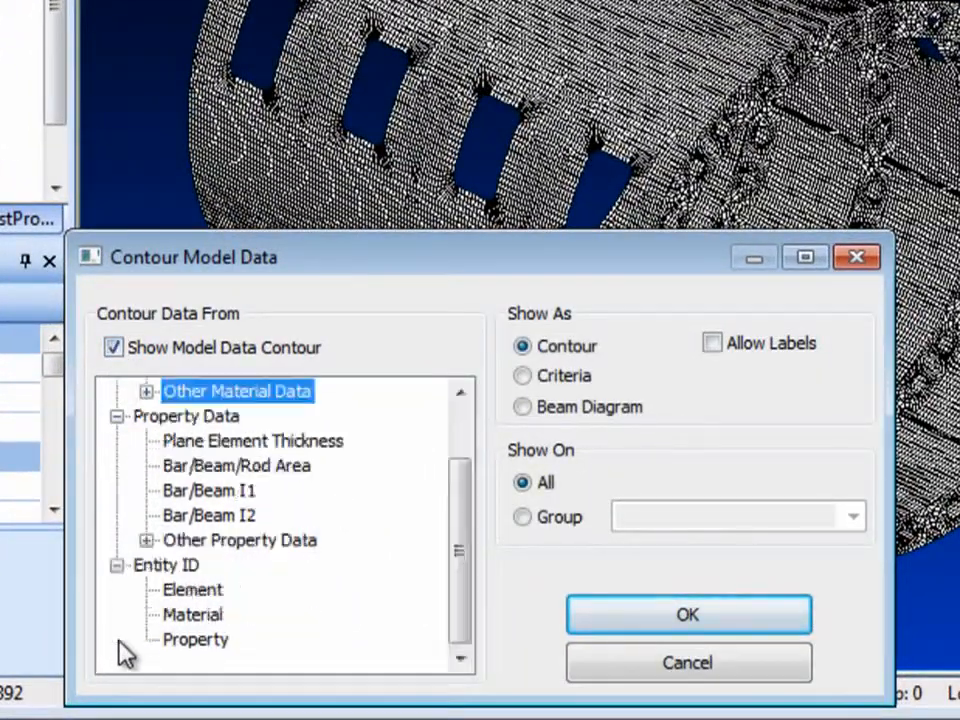
{"action": "left_click", "coordinate": [190, 590]}
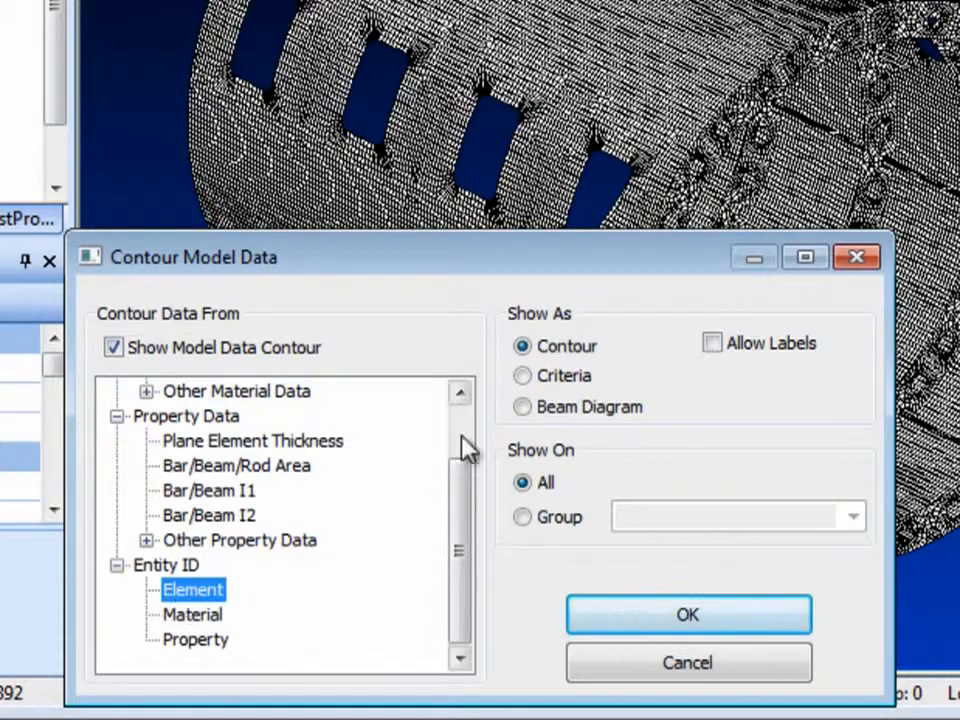
{"action": "left_click", "coordinate": [524, 377]}
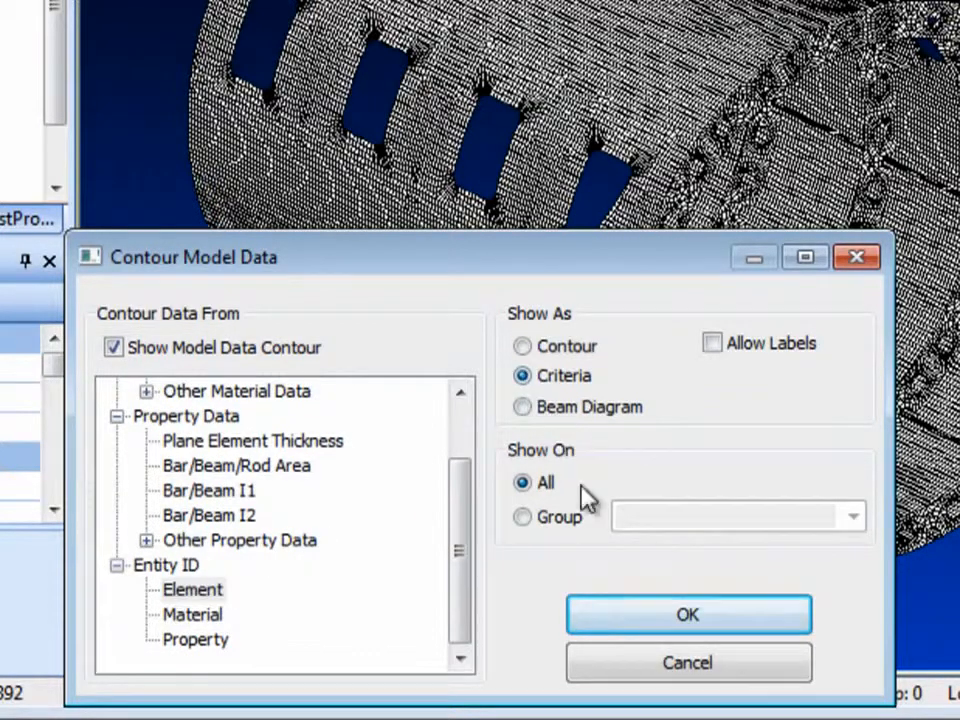
{"action": "left_click", "coordinate": [661, 629]}
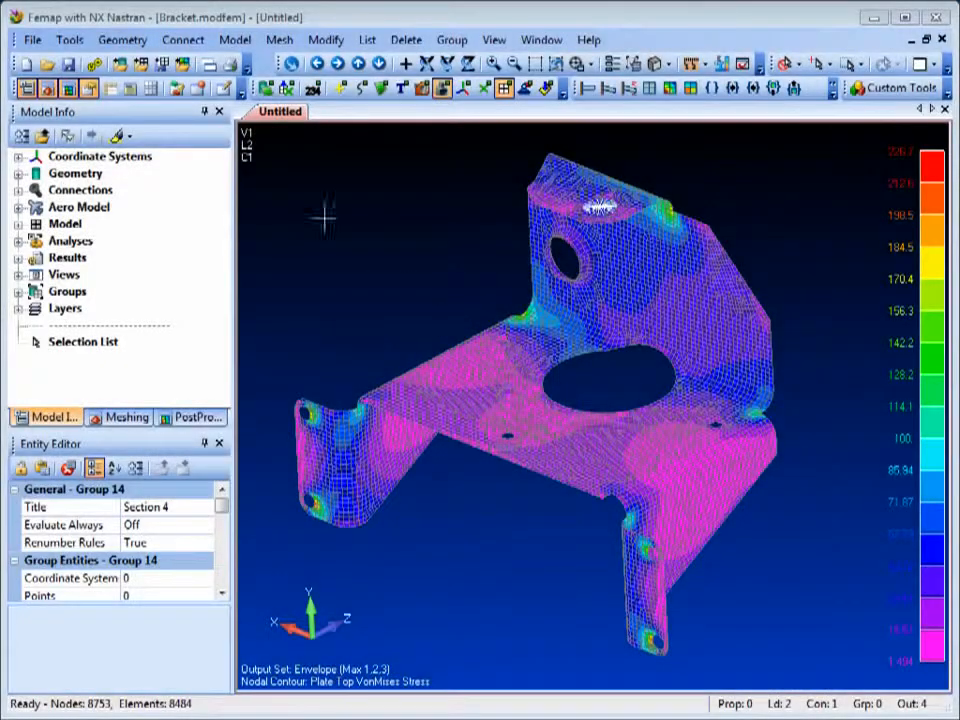
Open and unlock the Data Table, and set results ranking to Sets for Each Entity by Element, with 5 max values for each vector independently.
{"action": "left_click", "coordinate": [151, 89]}
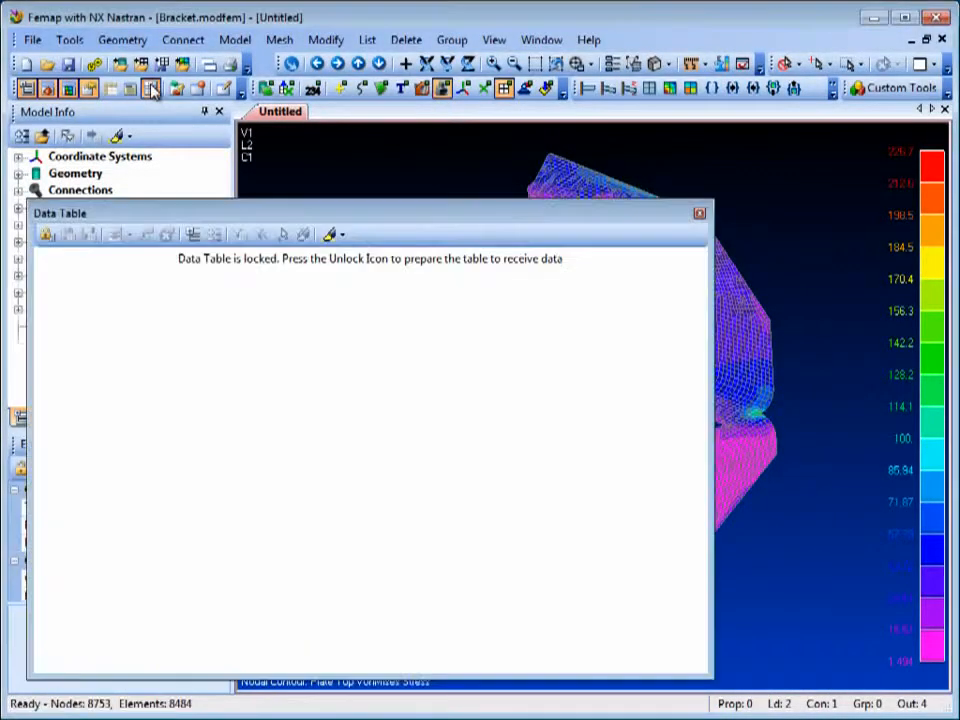
{"action": "left_click", "coordinate": [47, 234]}
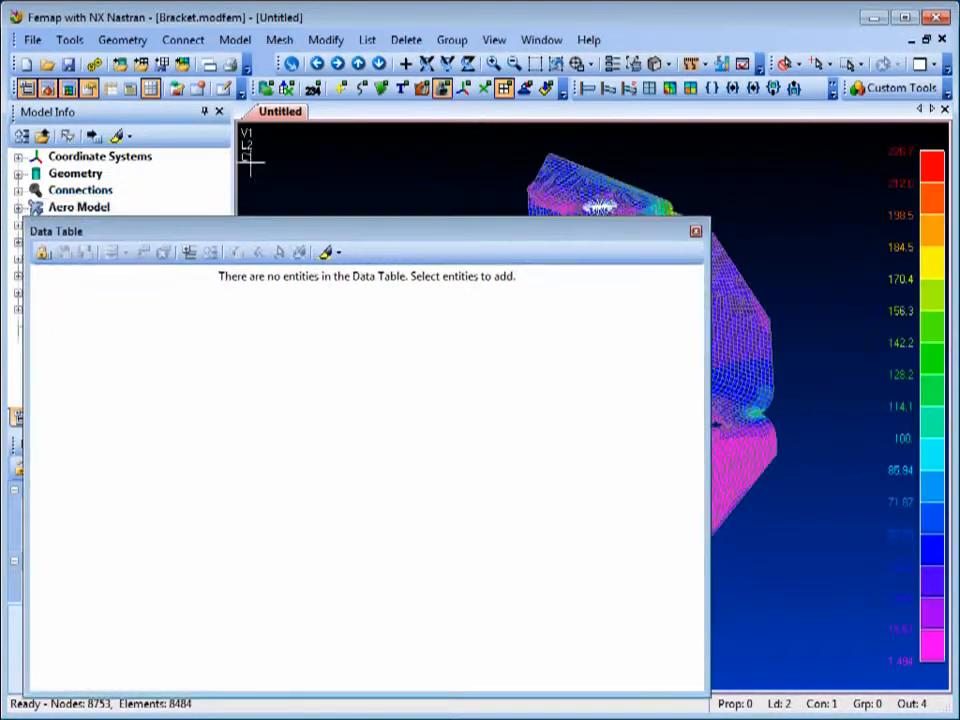
{"action": "left_click", "coordinate": [370, 43]}
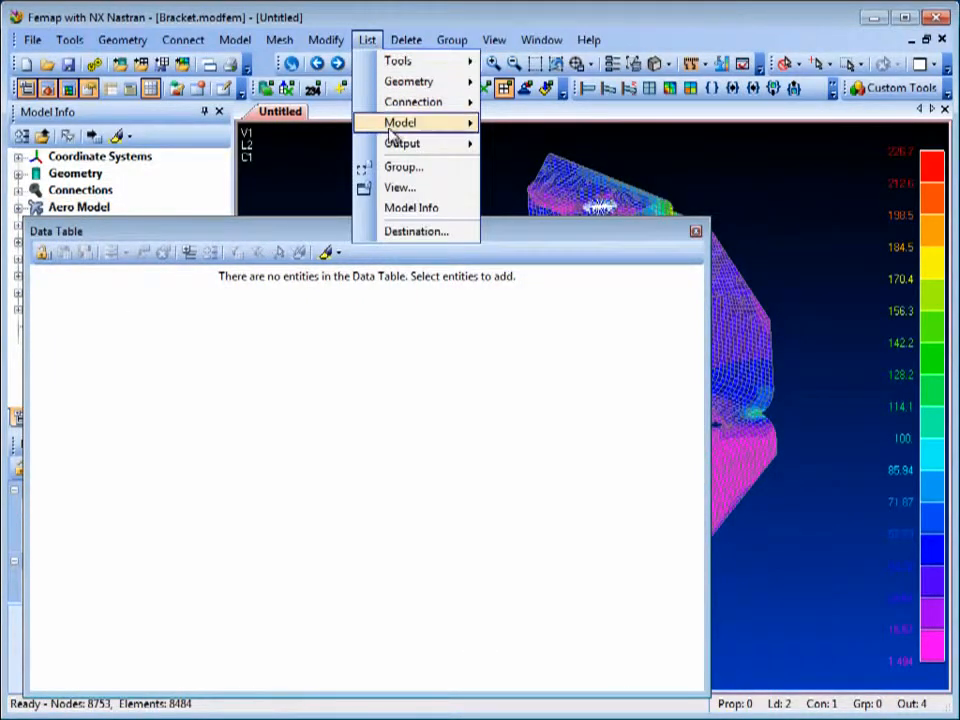
{"action": "mouse_move", "coordinate": [400, 148]}
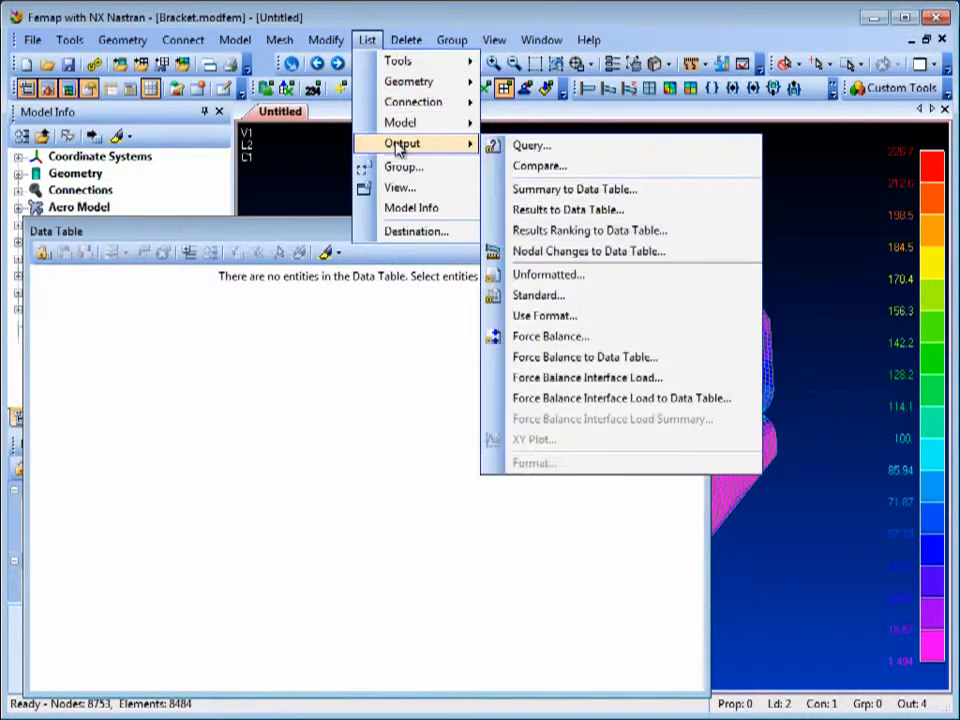
{"action": "left_click", "coordinate": [706, 234]}
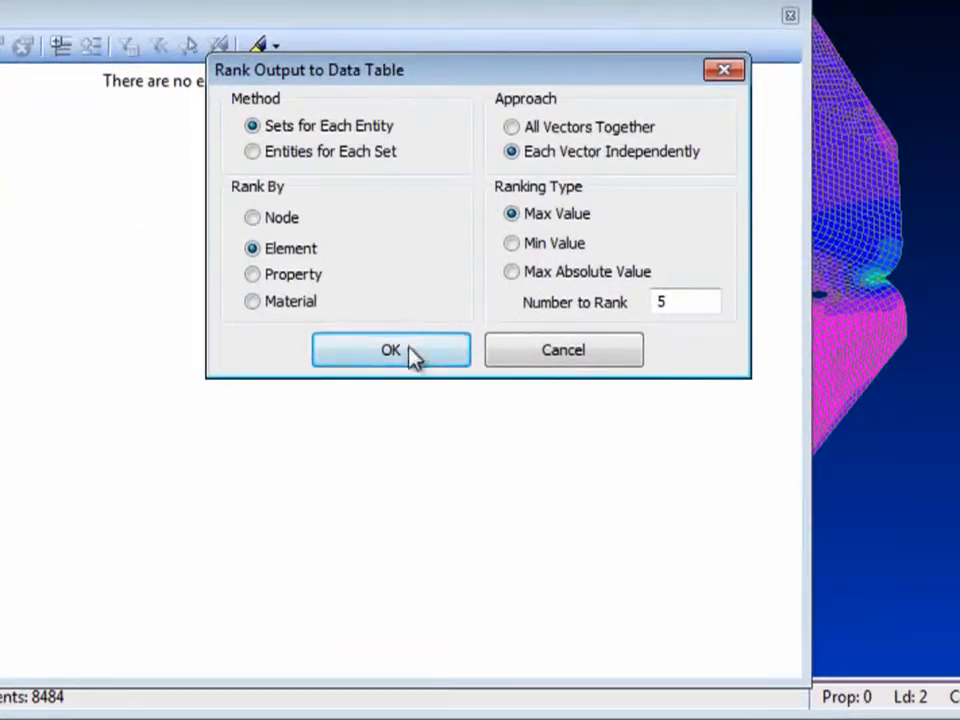
{"action": "left_click", "coordinate": [412, 352]}
Rank Plate Top VonMises Stress from NX NASTRAN Cases 1, 2 and 3 for all elements of the bracket.
{"action": "left_click", "coordinate": [72, 160]}
{"action": "left_click", "coordinate": [73, 178]}
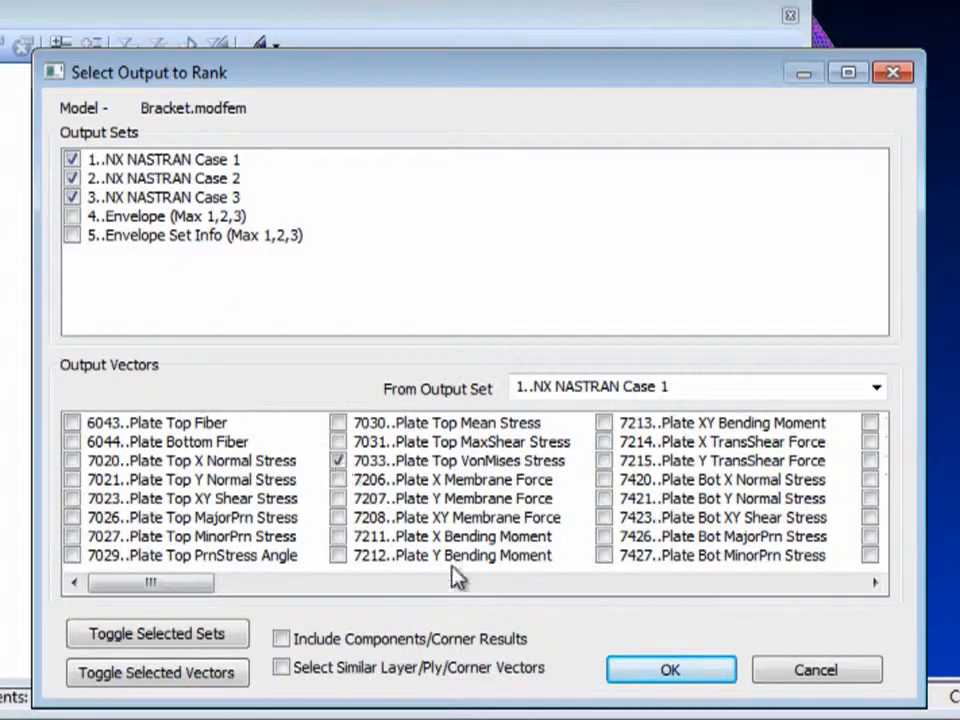
{"action": "left_click", "coordinate": [668, 672]}
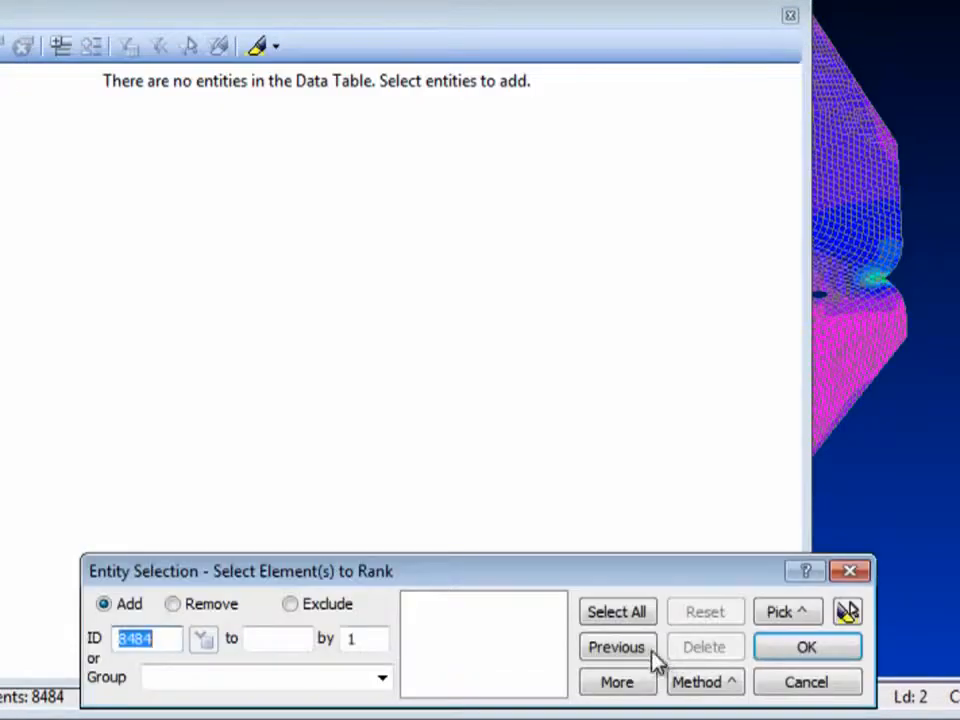
{"action": "left_click", "coordinate": [624, 612]}
{"action": "left_click", "coordinate": [803, 649]}
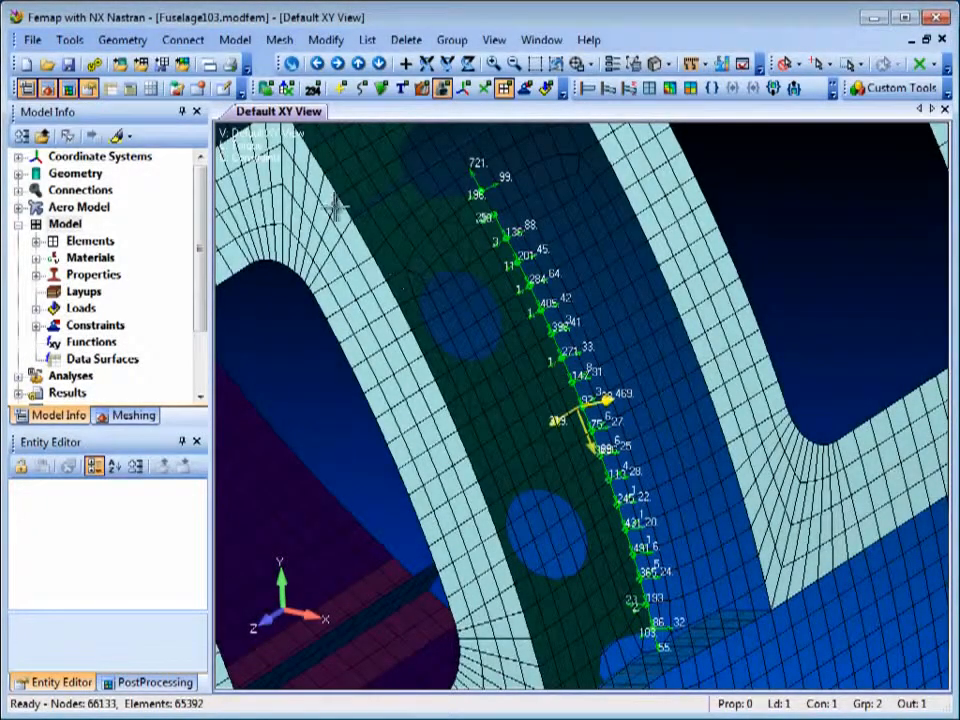
Create a new load set from the Frame Skin Interface Loads freebody using NX NASTRAN Case 1, with interface and nodal loads for the preselected nodes.
{"action": "left_click", "coordinate": [235, 40]}
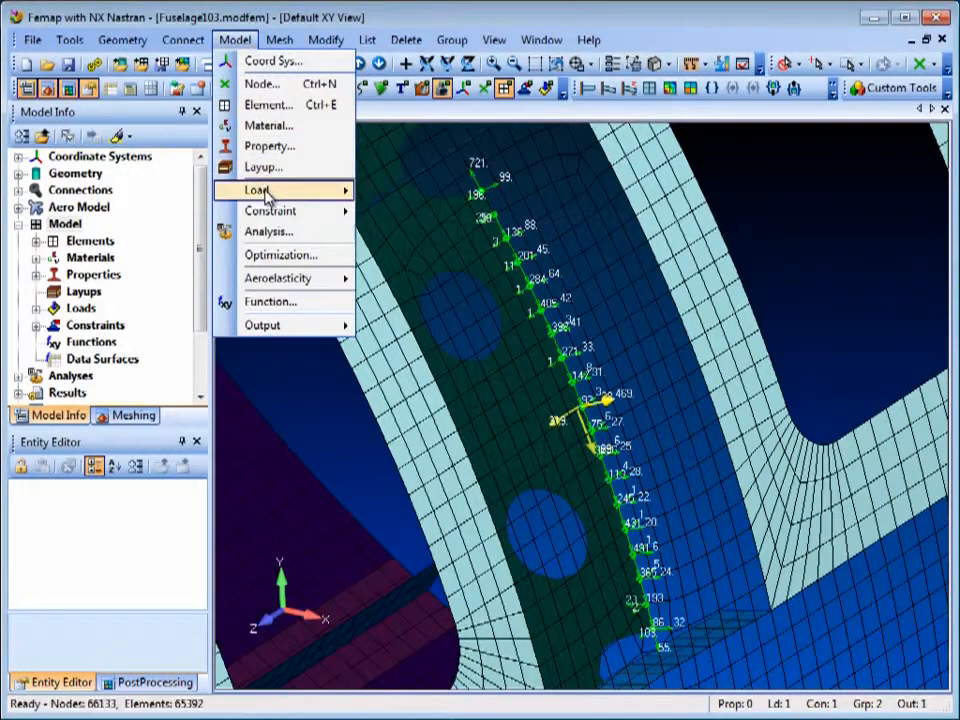
{"action": "mouse_move", "coordinate": [268, 193]}
{"action": "left_click", "coordinate": [430, 598]}
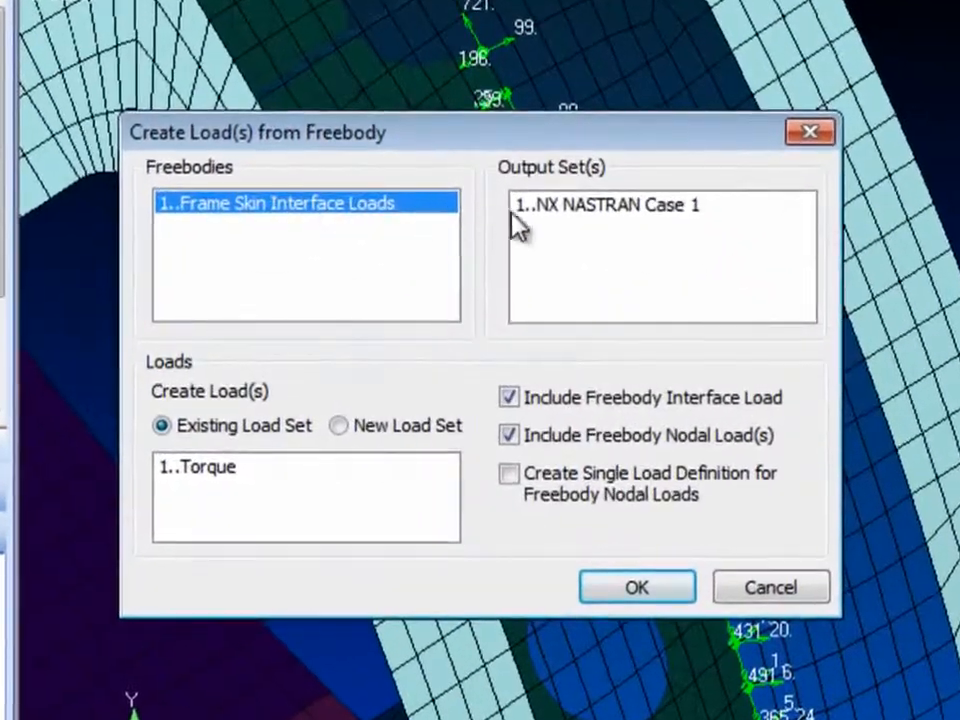
{"action": "left_click", "coordinate": [583, 222]}
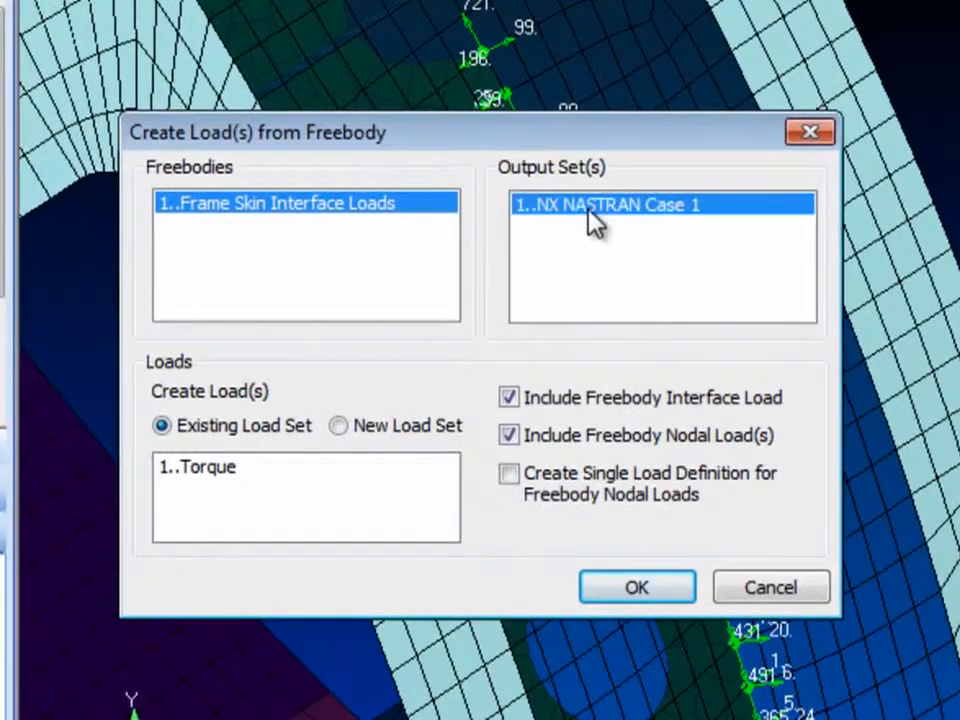
{"action": "left_click", "coordinate": [355, 425]}
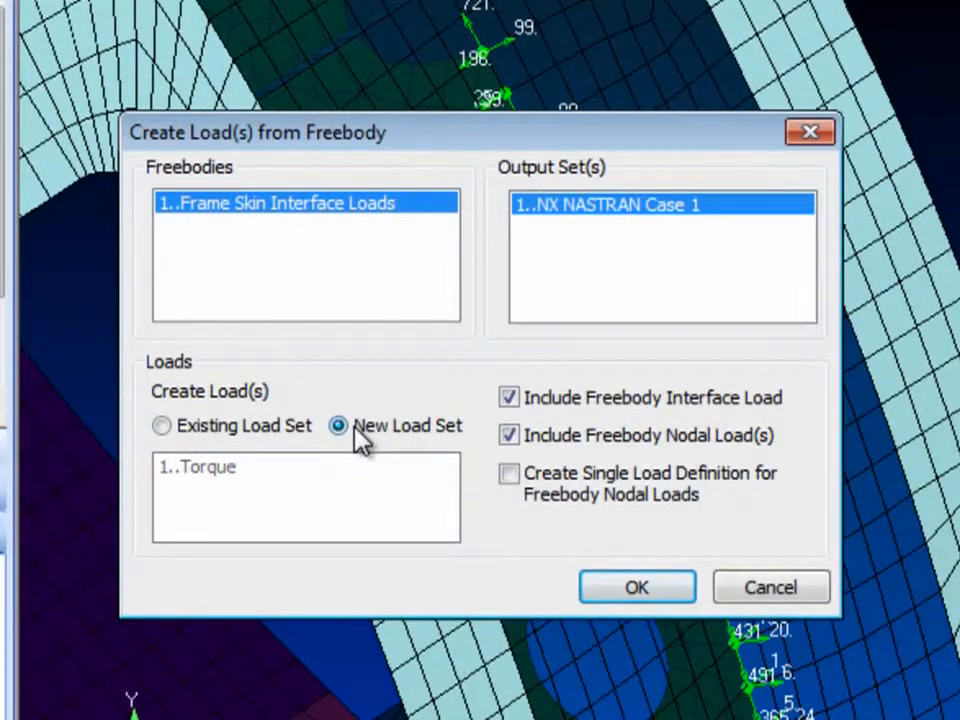
{"action": "left_click", "coordinate": [636, 590]}
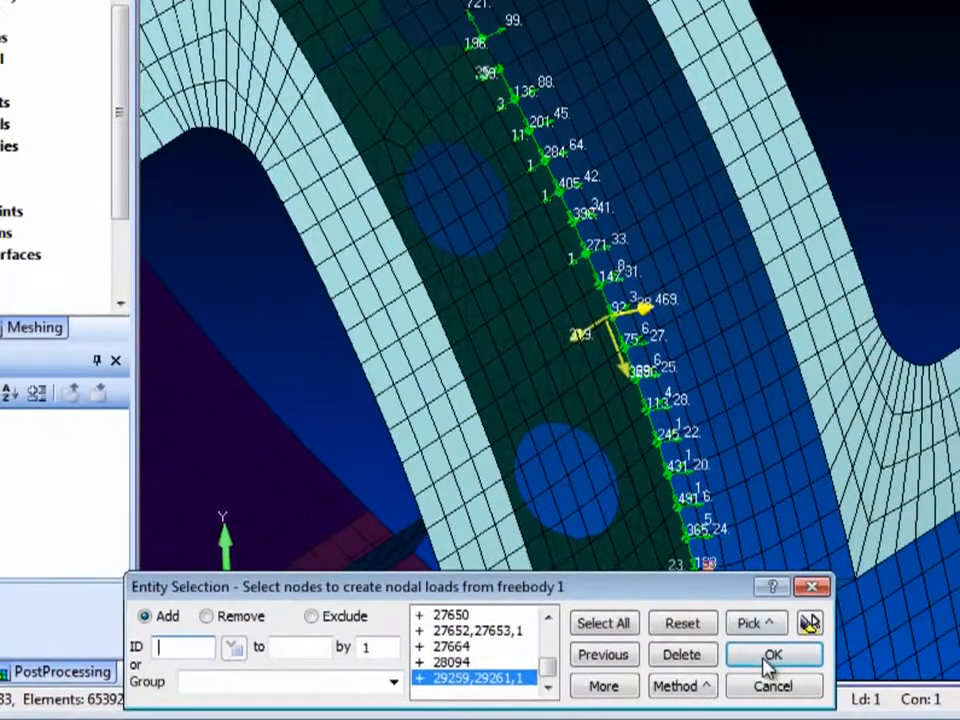
{"action": "left_click", "coordinate": [766, 660]}
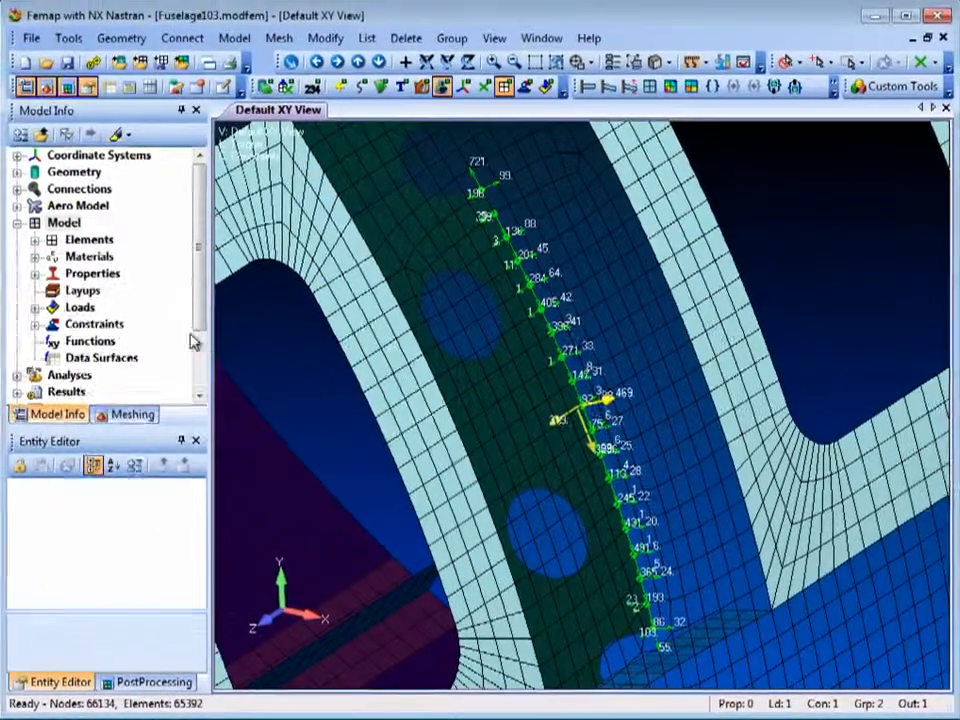
Expand the model's Loads and inspect the load definitions of the new freebody load set.
{"action": "left_click", "coordinate": [37, 309]}
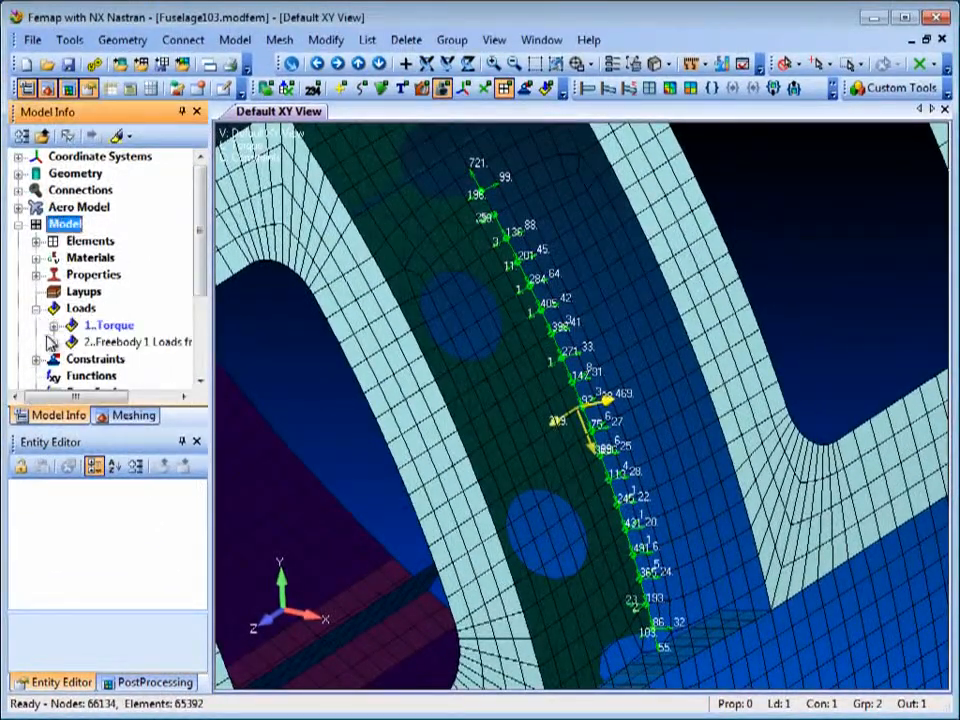
{"action": "left_click", "coordinate": [54, 342]}
{"action": "left_click", "coordinate": [71, 343]}
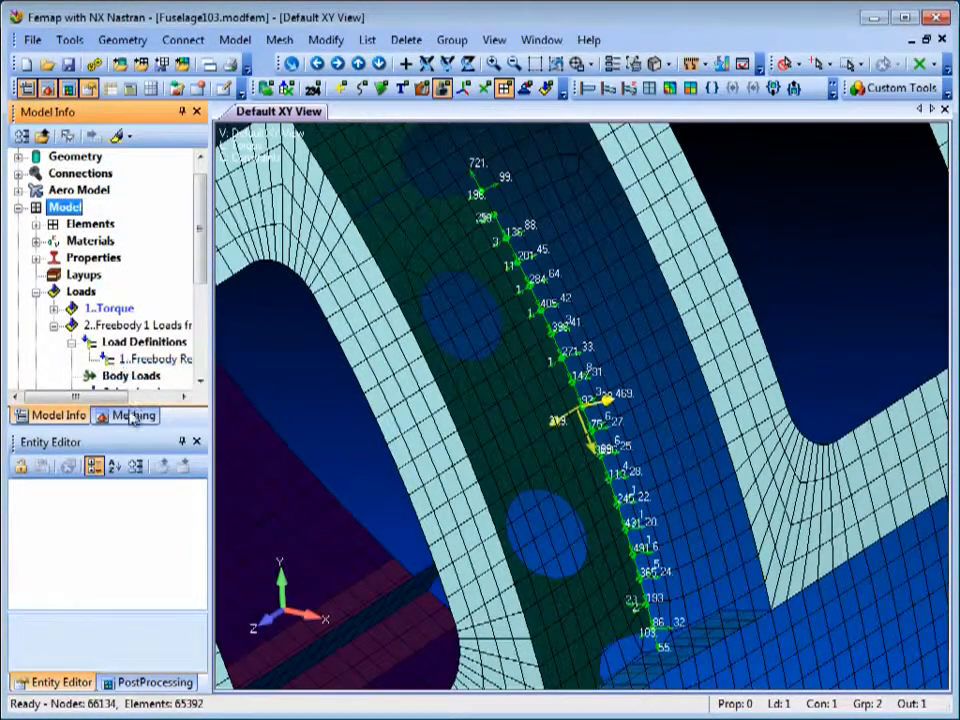
Undock the PostProcessing Toolbox, expand the Freebody settings and run the mesh-grid node selection tool for Freebody Nodes.
{"action": "left_click", "coordinate": [147, 682]}
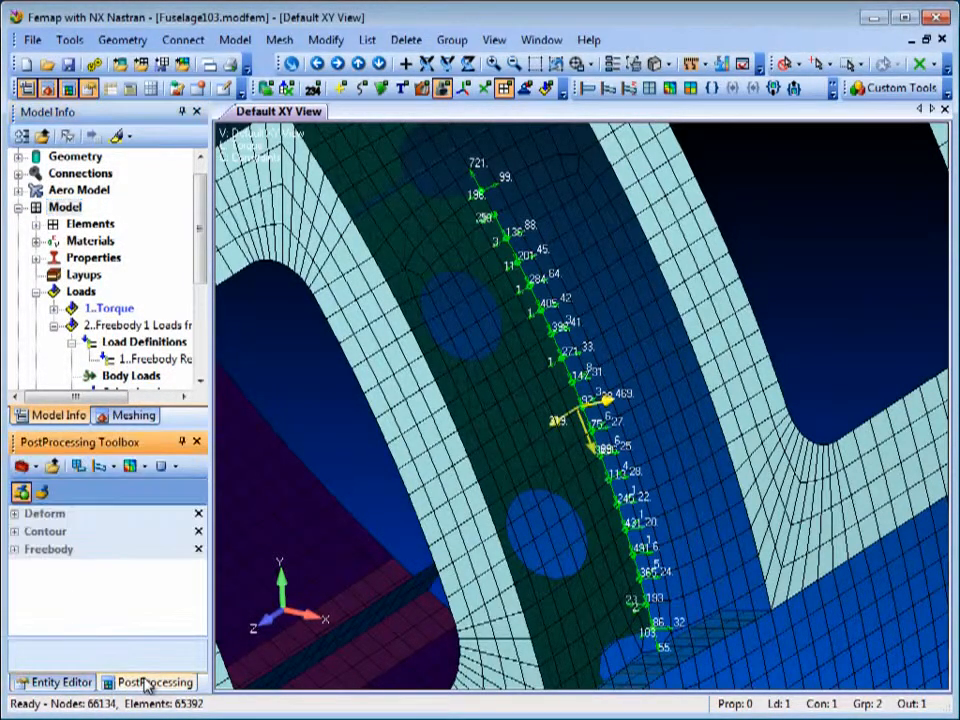
{"action": "double_click", "coordinate": [150, 684]}
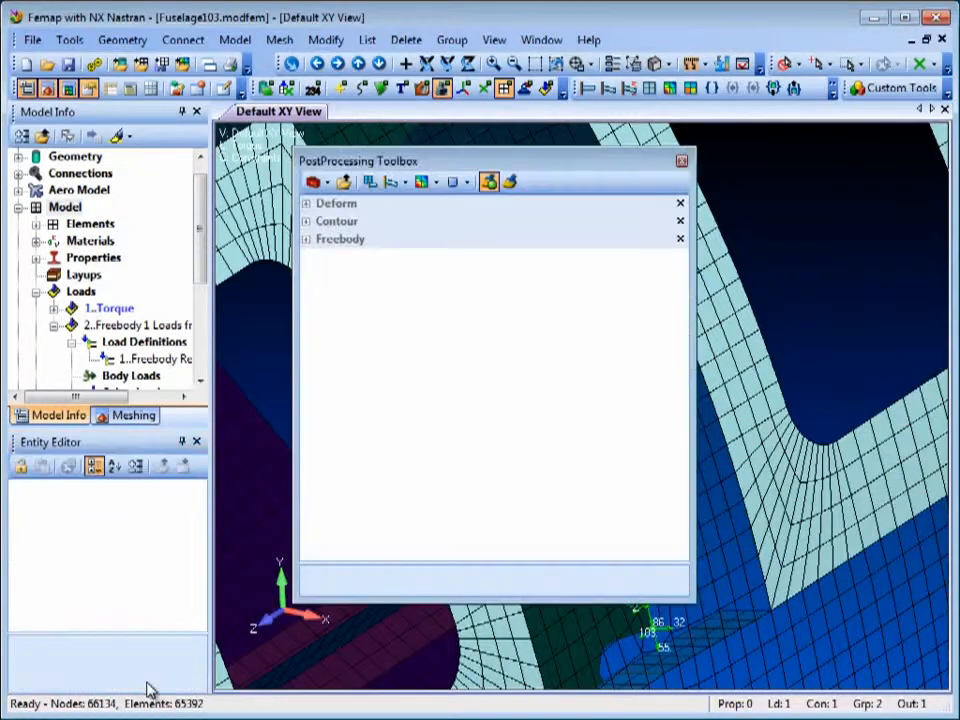
{"action": "left_click", "coordinate": [310, 240]}
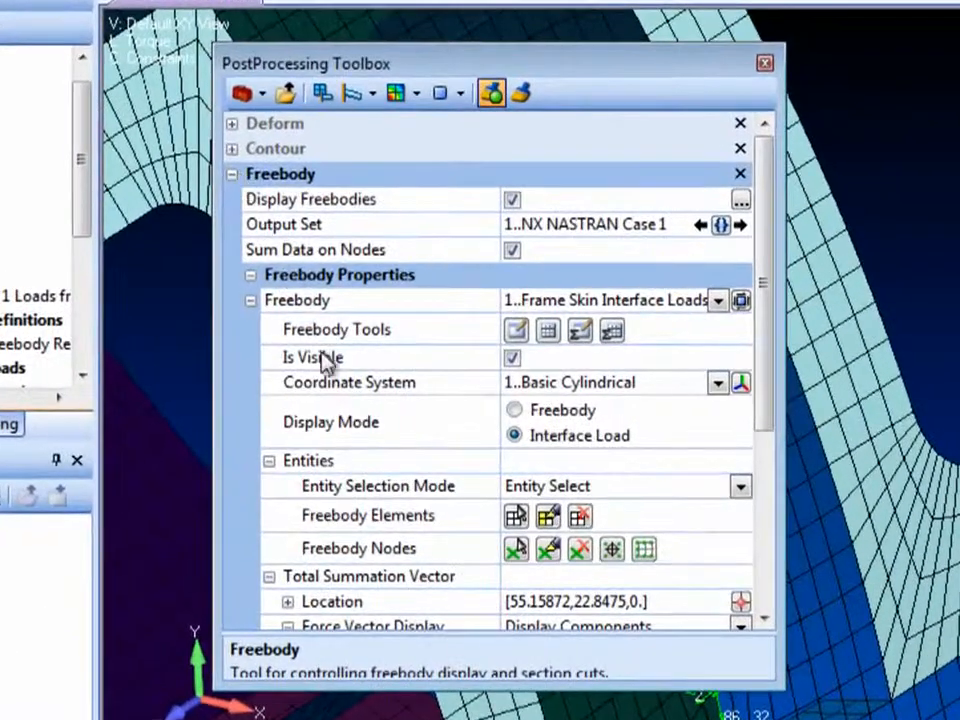
{"action": "left_click", "coordinate": [644, 552]}
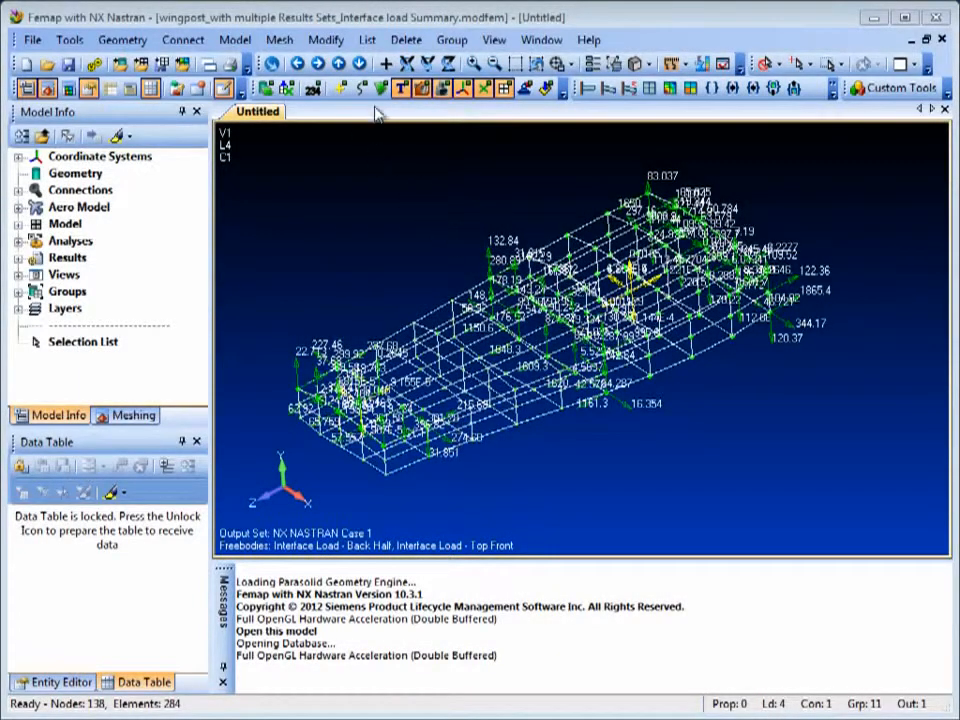
Set up a Force Balance Interface Load Summary for the Interface Load - Top Front freebody across NX NASTRAN Cases 1 to 4.
{"action": "left_click", "coordinate": [369, 40]}
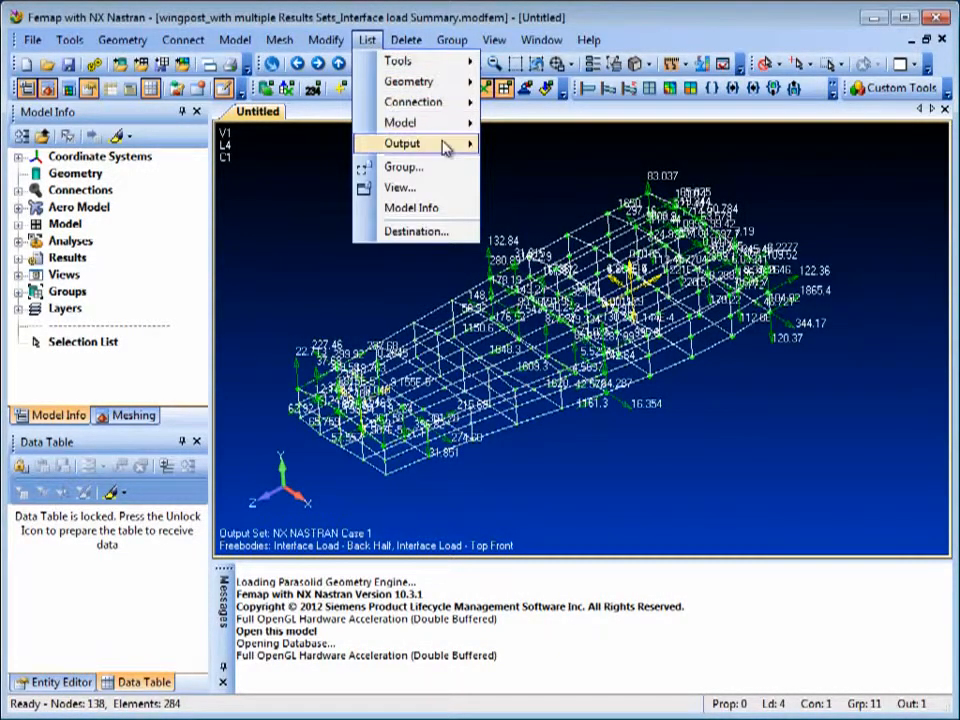
{"action": "mouse_move", "coordinate": [458, 147]}
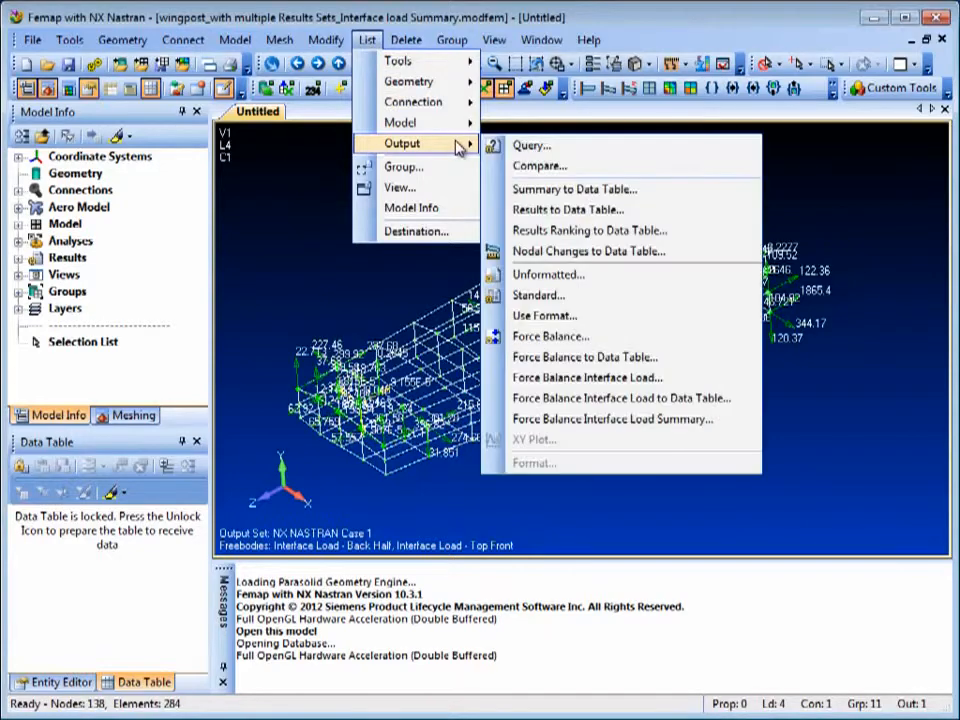
{"action": "left_click", "coordinate": [737, 426]}
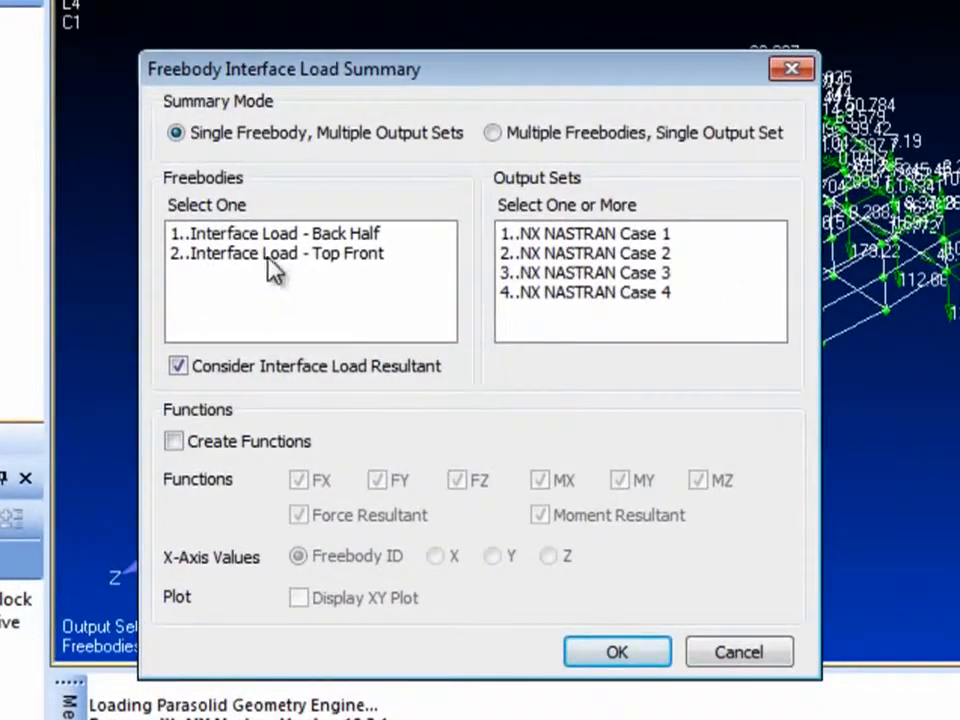
{"action": "left_click", "coordinate": [262, 254]}
{"action": "left_click", "coordinate": [549, 236]}
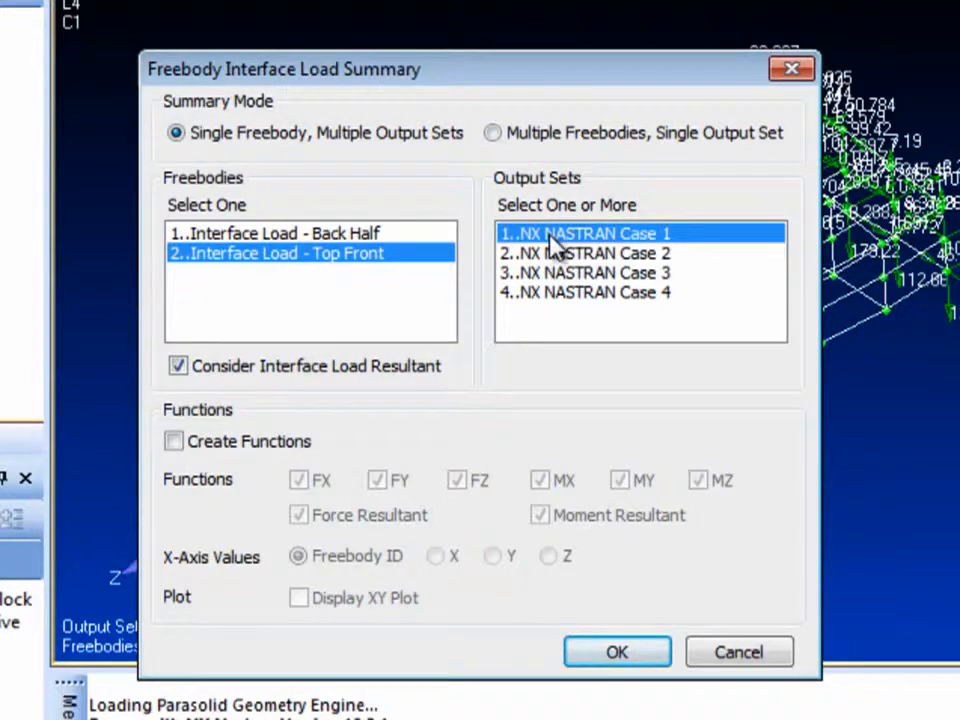
{"action": "left_click", "coordinate": [528, 294], "text": "shift"}
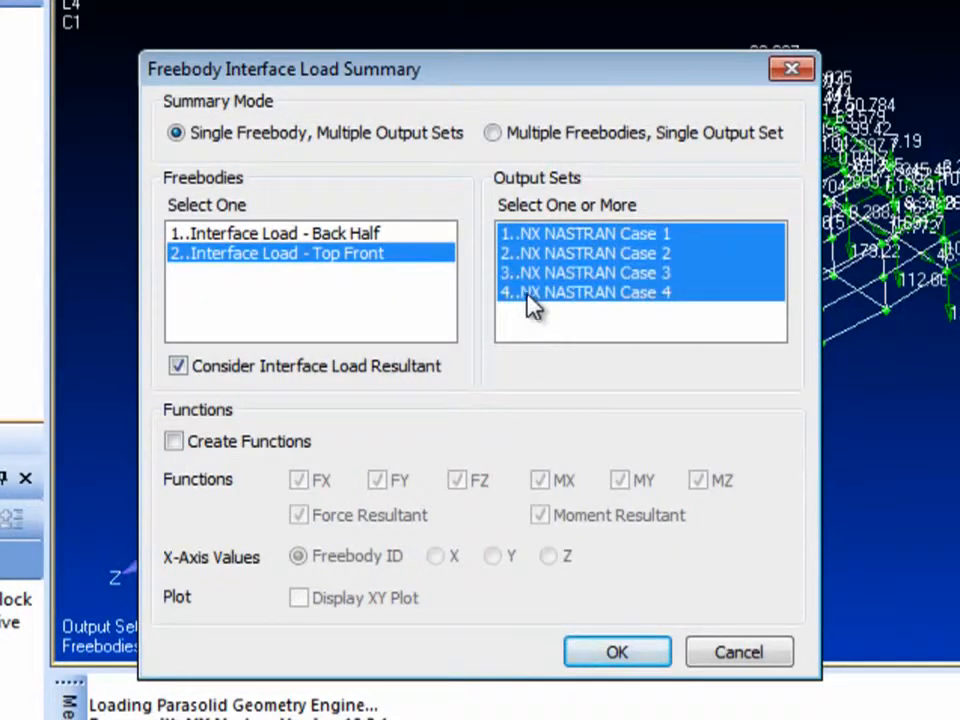
Generate the summary with functions for FX, FY and FZ only, without considering the interface load resultant, and display them as an XY plot.
{"action": "left_click", "coordinate": [176, 441]}
{"action": "left_click", "coordinate": [540, 481]}
{"action": "left_click", "coordinate": [541, 515]}
{"action": "left_click", "coordinate": [621, 481]}
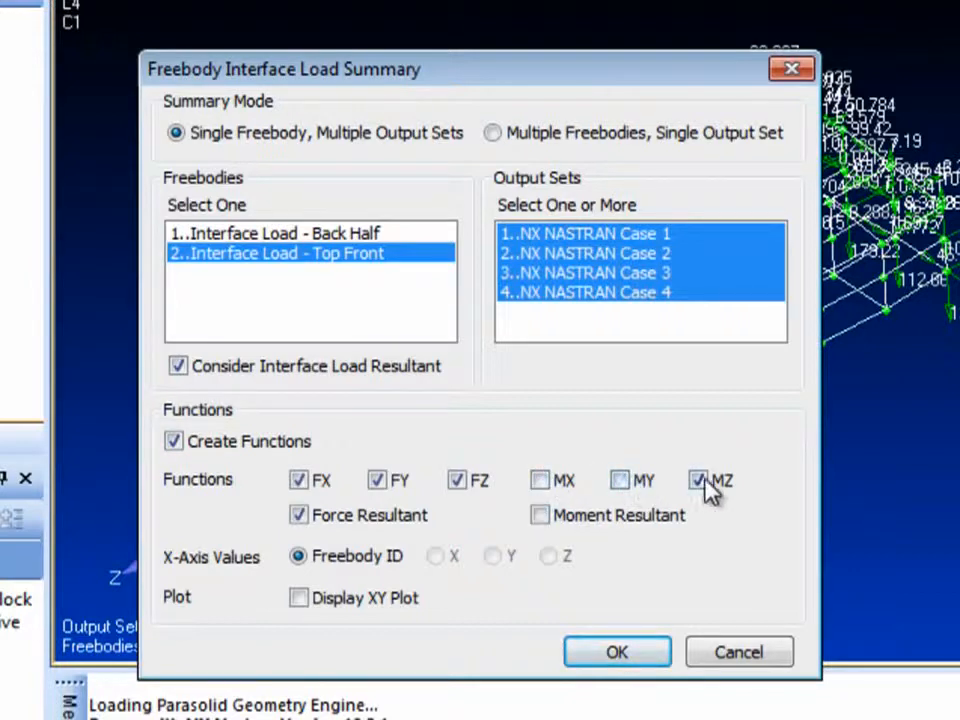
{"action": "left_click", "coordinate": [697, 481]}
{"action": "left_click", "coordinate": [180, 368]}
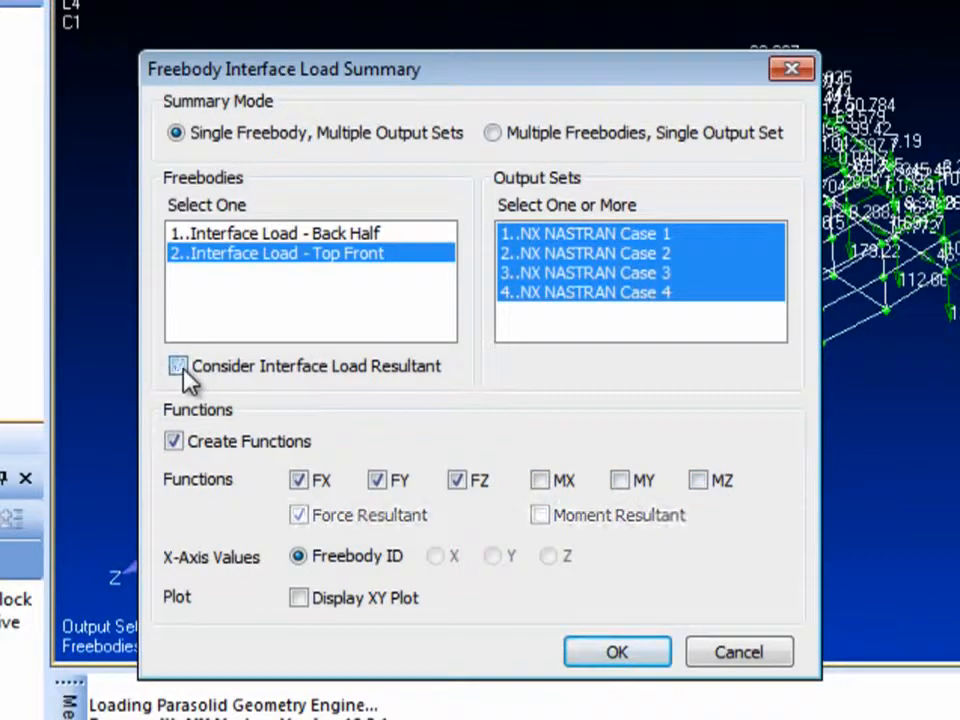
{"action": "left_click", "coordinate": [302, 595]}
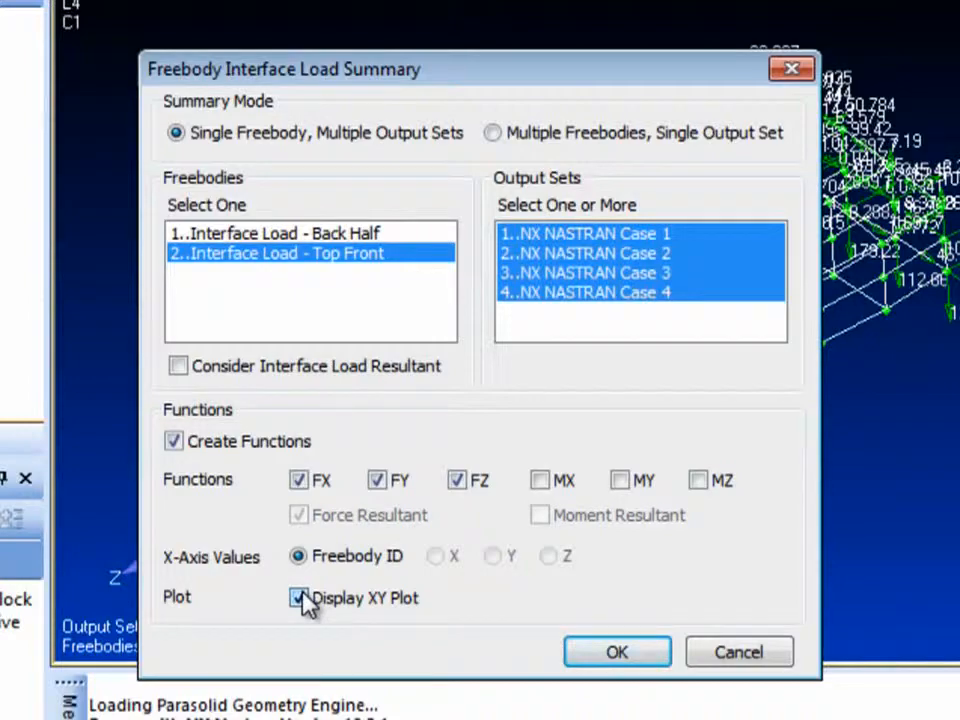
{"action": "left_click", "coordinate": [617, 652]}
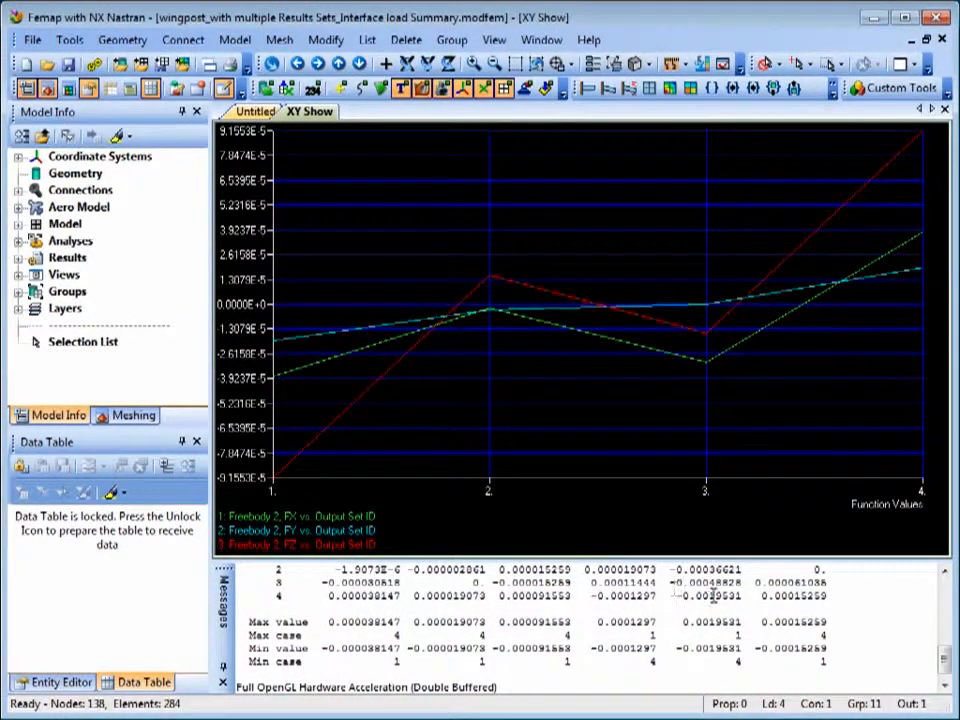
Examine the freebody interface load output summary in the messages, from the values per output set back to its heading.
{"action": "left_click", "coordinate": [946, 571]}
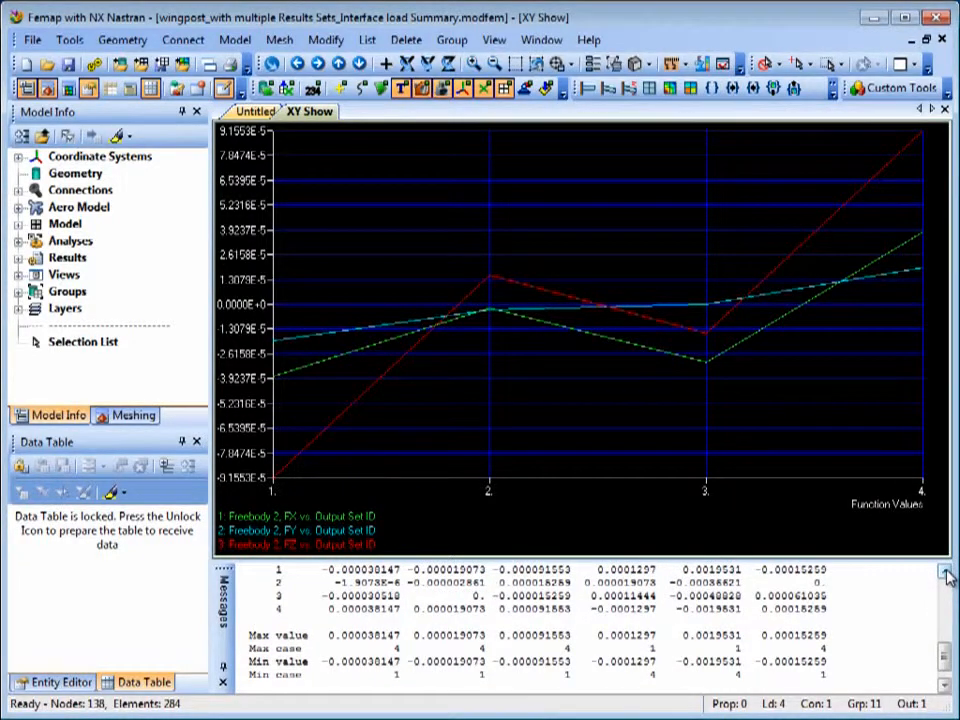
{"action": "left_click", "coordinate": [946, 571]}
{"action": "left_click", "coordinate": [946, 571]}
{"action": "left_click", "coordinate": [946, 571]}
{"action": "left_click", "coordinate": [946, 571]}
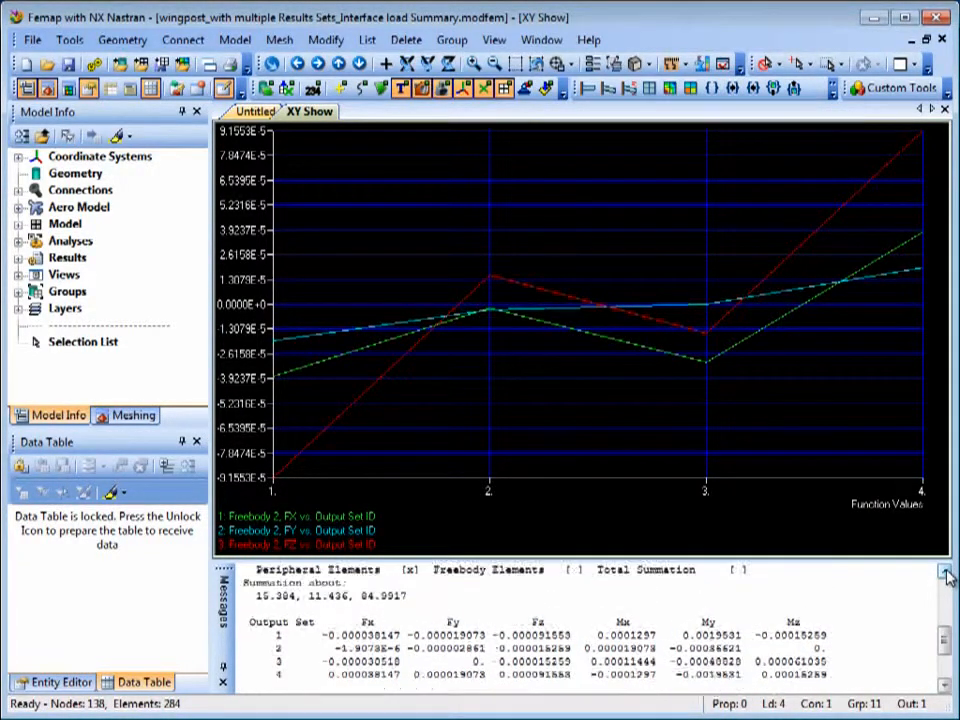
{"action": "left_click", "coordinate": [946, 571]}
{"action": "left_click", "coordinate": [946, 571]}
{"action": "left_click", "coordinate": [946, 571]}
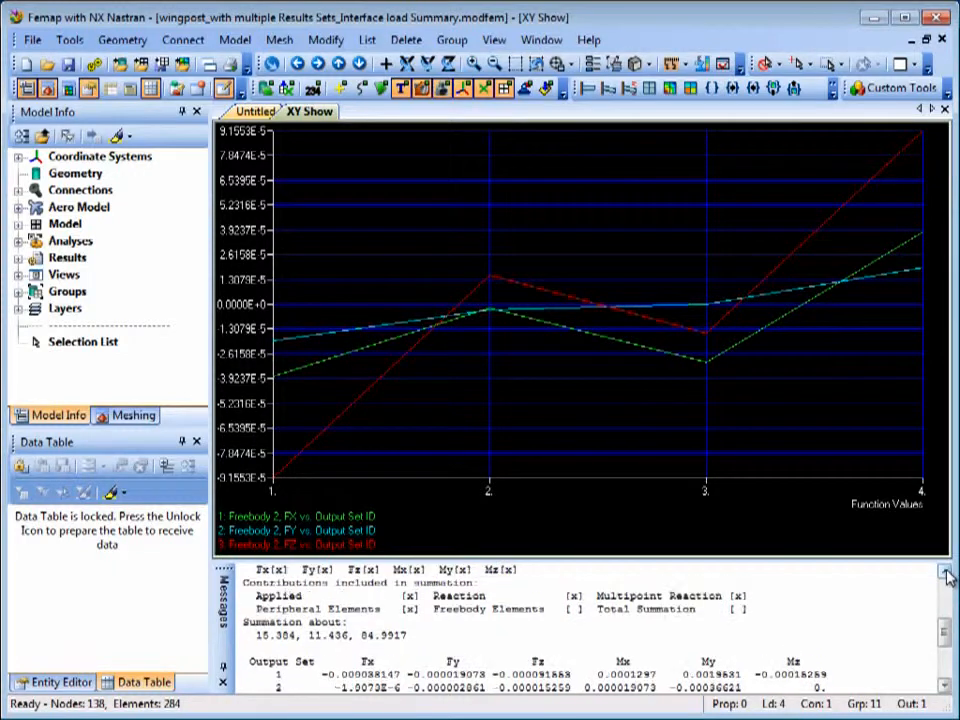
{"action": "left_click", "coordinate": [946, 571]}
{"action": "left_click", "coordinate": [946, 571]}
{"action": "left_click", "coordinate": [946, 571]}
{"action": "left_click", "coordinate": [946, 571]}
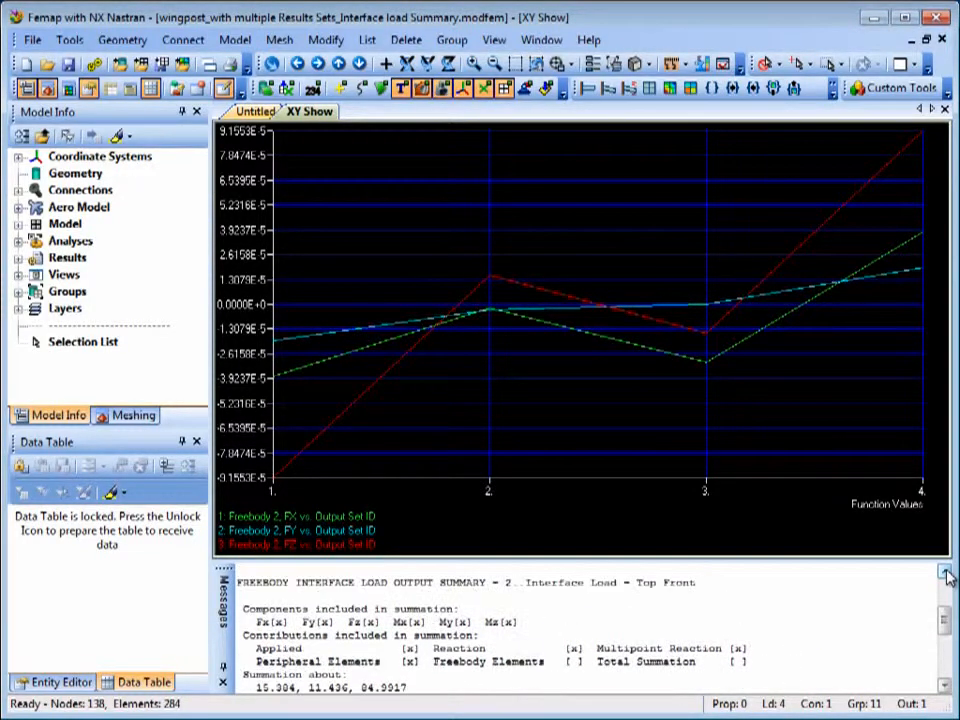